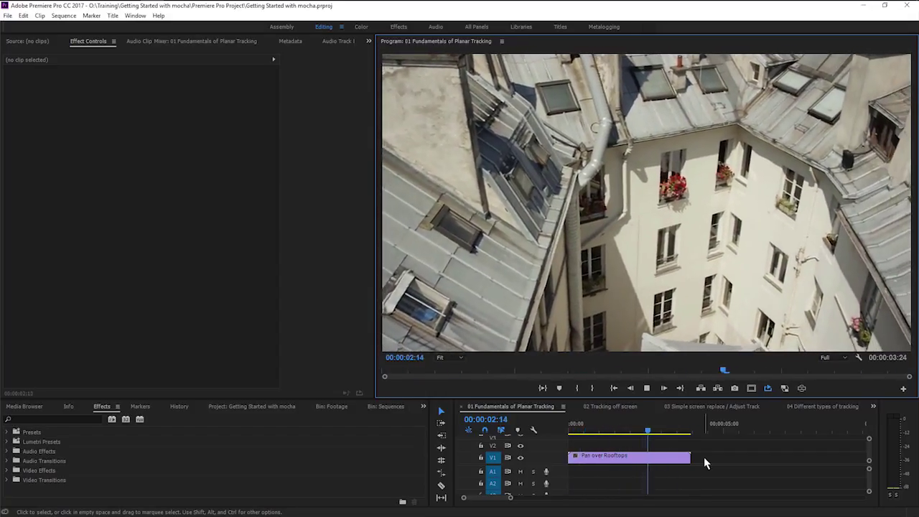
Stop playback, find mocha Pro by searching 'mocha', and apply it to the Pan over Rooftops clip
{"action": "key", "text": "space"}
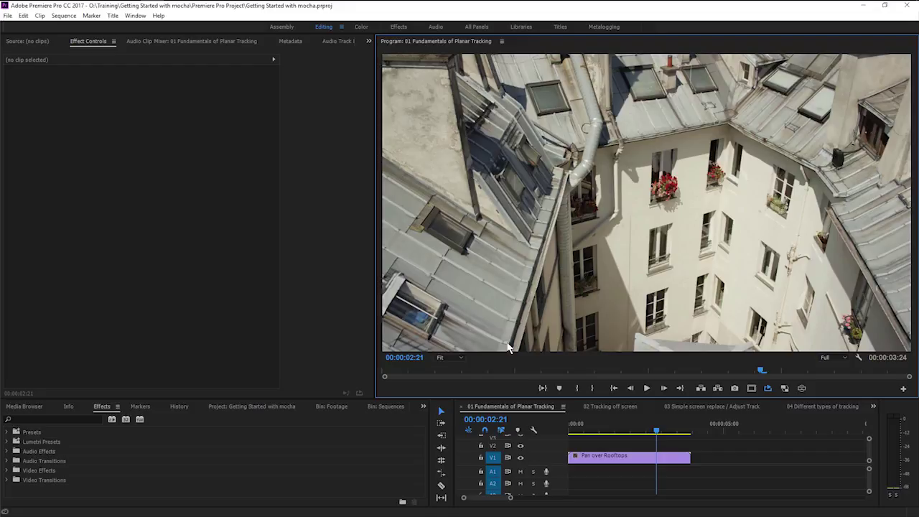
{"action": "left_click", "coordinate": [63, 419]}
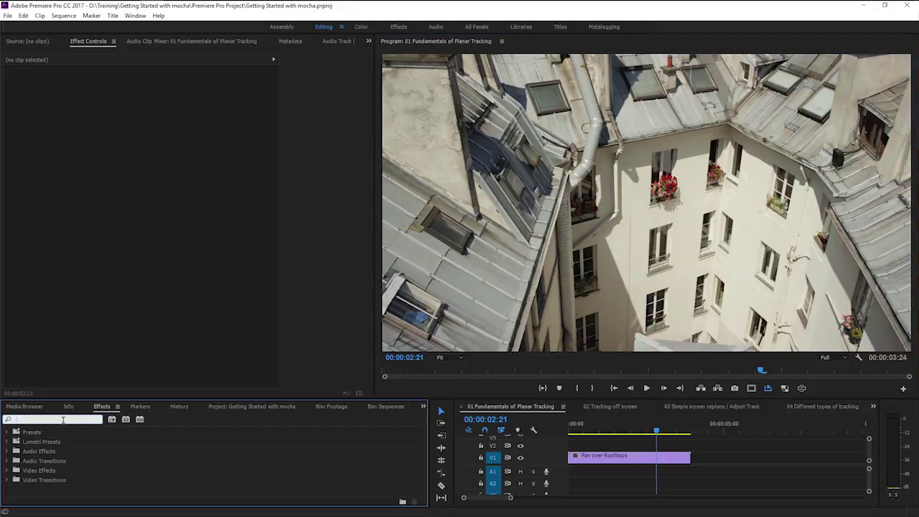
{"action": "type", "text": "mocha"}
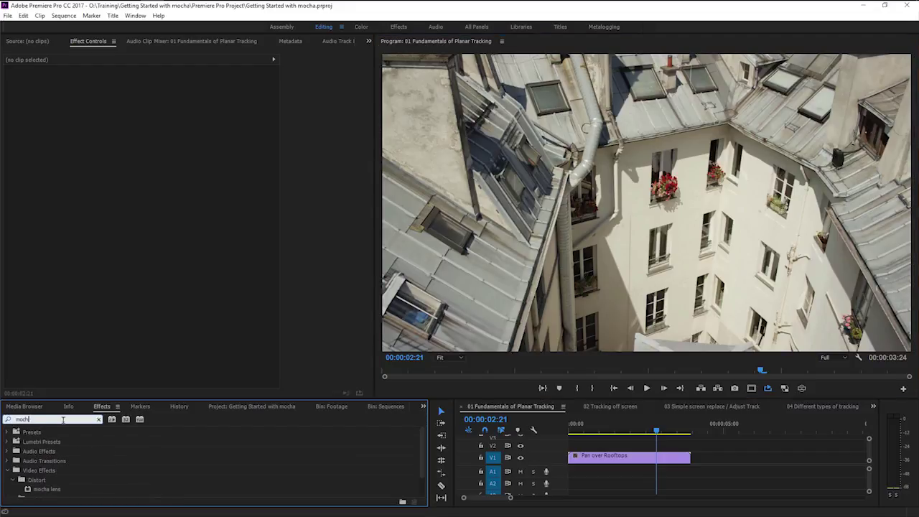
{"action": "left_click_drag", "start_coordinate": [526, 461], "coordinate": [535, 507]}
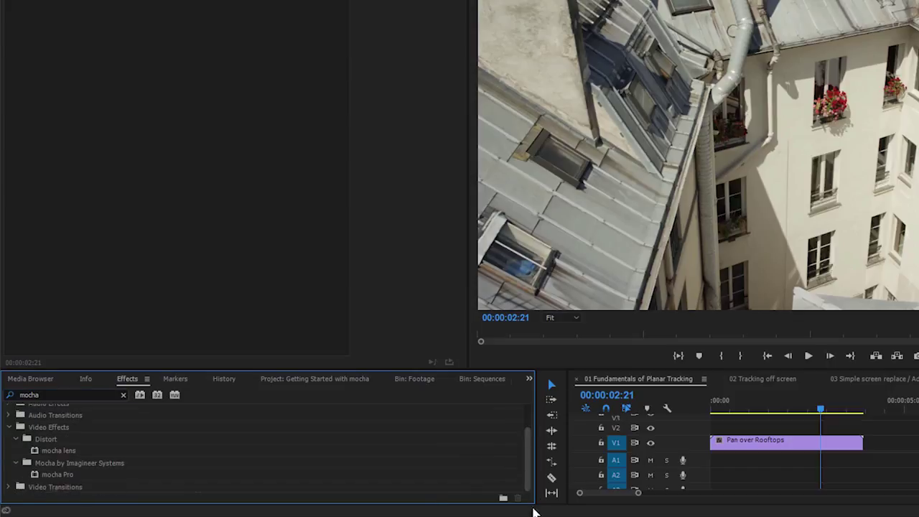
{"action": "left_click_drag", "start_coordinate": [53, 476], "coordinate": [828, 446]}
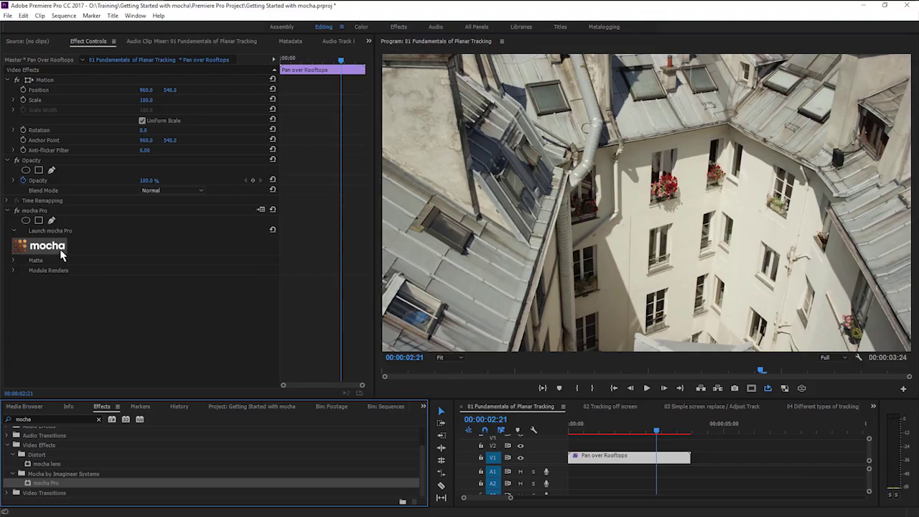
Launch mocha Pro on the rooftop clip from its Effect Controls logo, then try the X-spline tool
{"action": "left_click", "coordinate": [61, 254]}
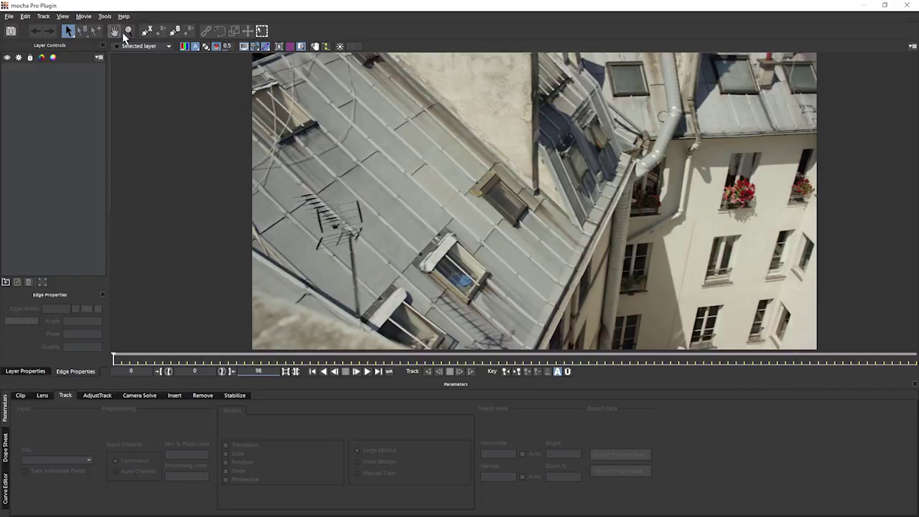
{"action": "left_click", "coordinate": [146, 34]}
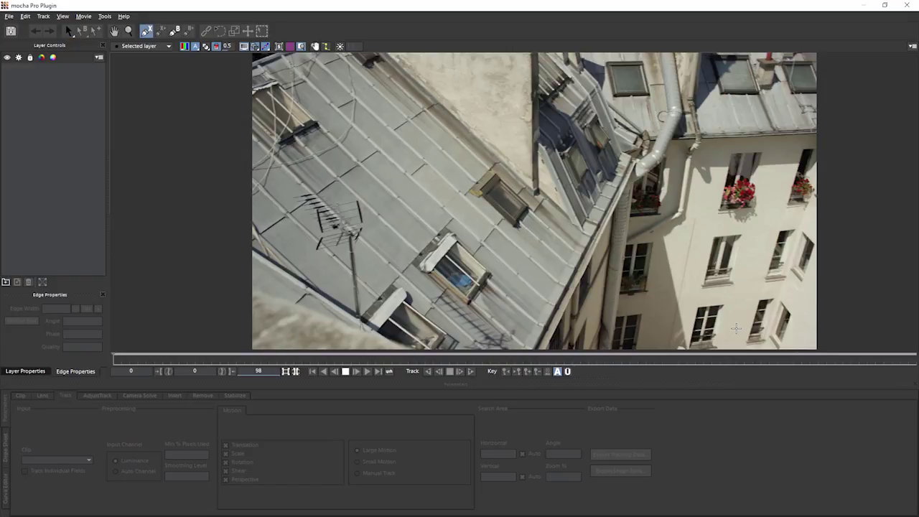
{"action": "left_click", "coordinate": [68, 31]}
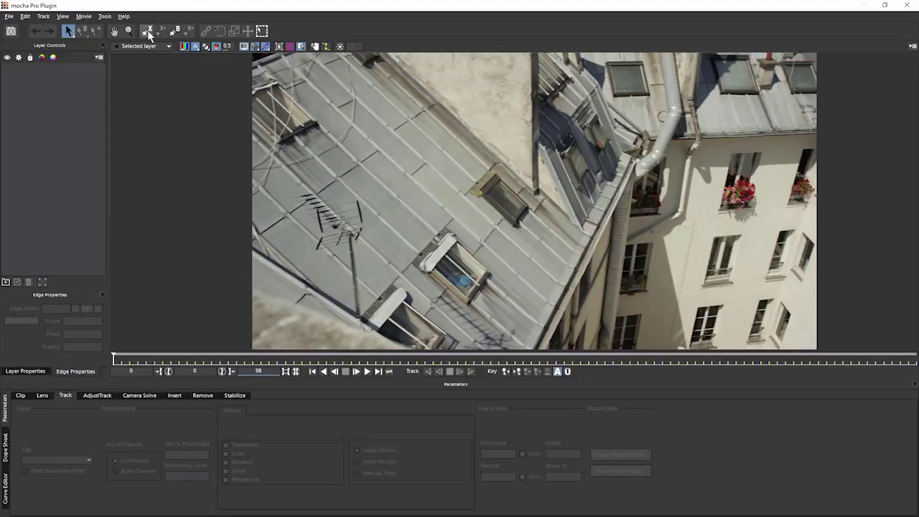
Draw a closed four-point X-spline around the rooftop skylight as Layer 1
{"action": "left_click", "coordinate": [147, 32]}
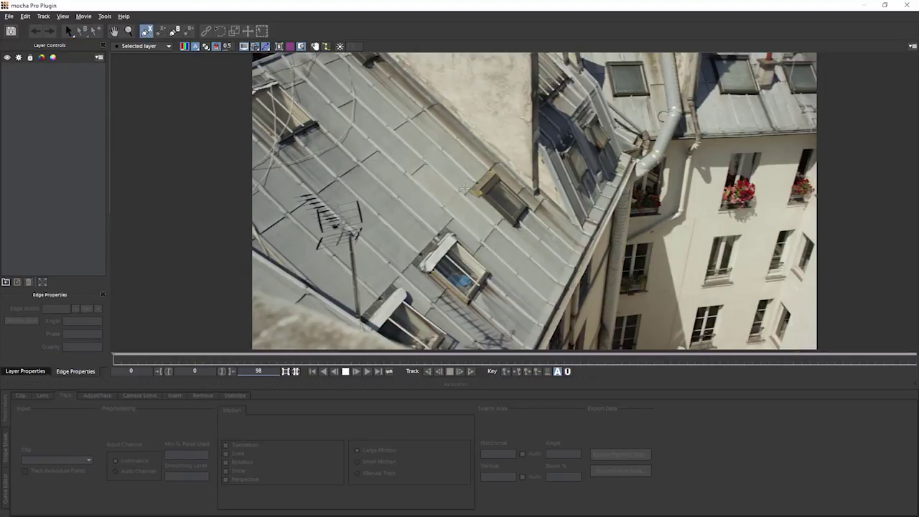
{"action": "left_click", "coordinate": [467, 188]}
{"action": "left_click", "coordinate": [492, 168]}
{"action": "left_click", "coordinate": [535, 212]}
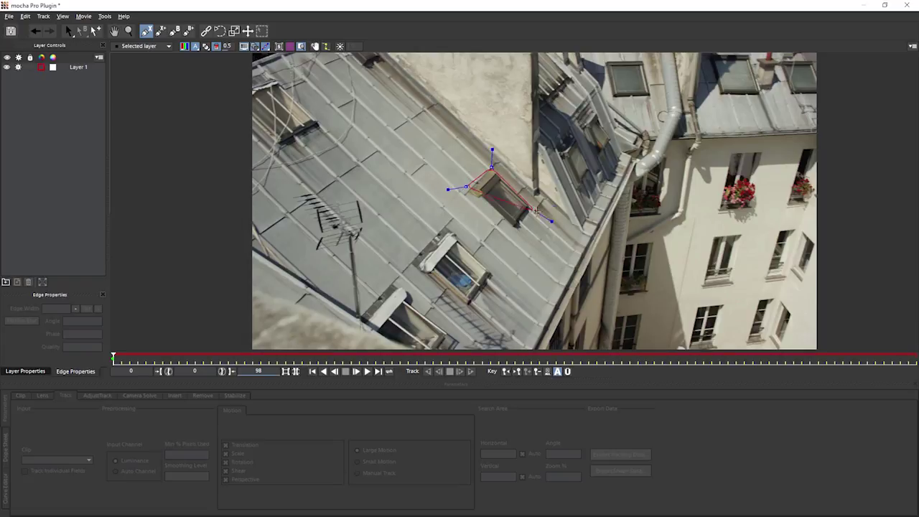
{"action": "left_click", "coordinate": [514, 234]}
{"action": "right_click", "coordinate": [514, 234]}
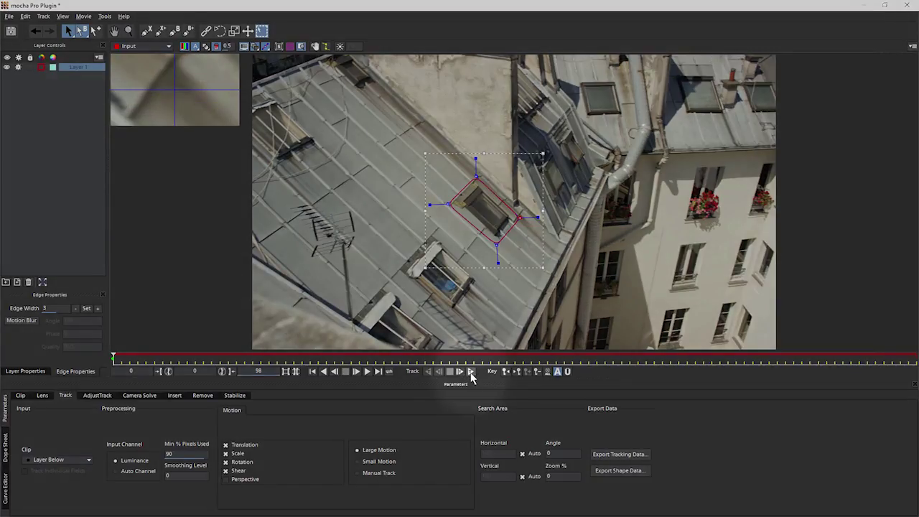
Track the skylight's Layer 1 forward through the clip with Track Forward
{"action": "left_click", "coordinate": [470, 371]}
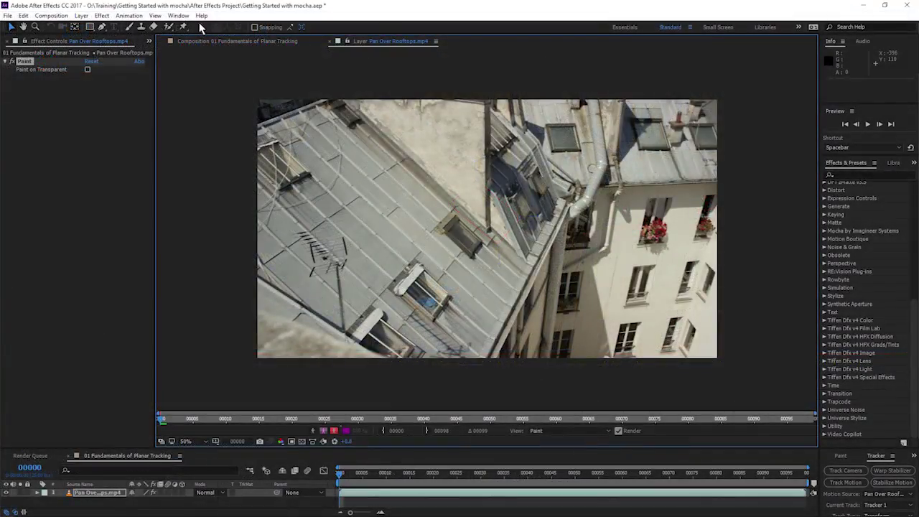
Choose the Brush tool for the Pan Over Rooftops layer in After Effects
{"action": "left_click", "coordinate": [130, 28]}
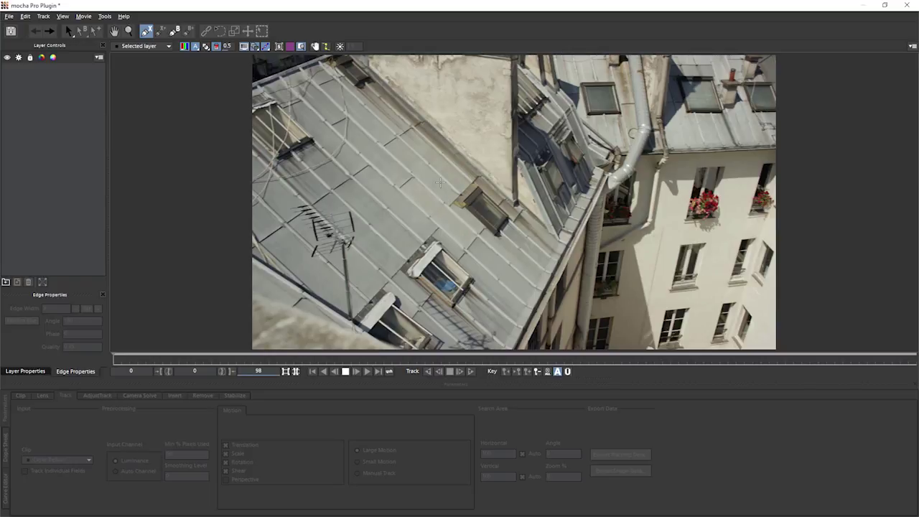
Draw a closed four-point X-spline around the skylight as Layer 2
{"action": "left_click", "coordinate": [446, 205]}
{"action": "left_click", "coordinate": [475, 176]}
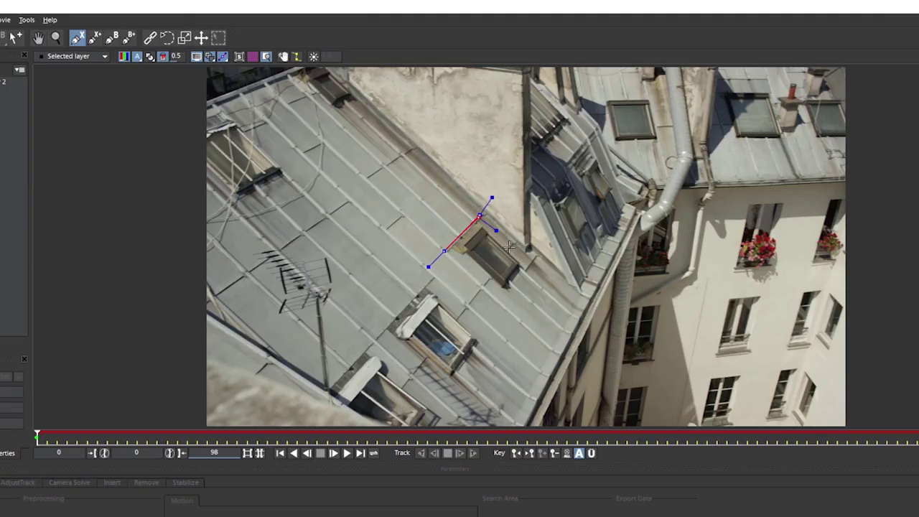
{"action": "left_click", "coordinate": [544, 273]}
{"action": "left_click", "coordinate": [511, 307]}
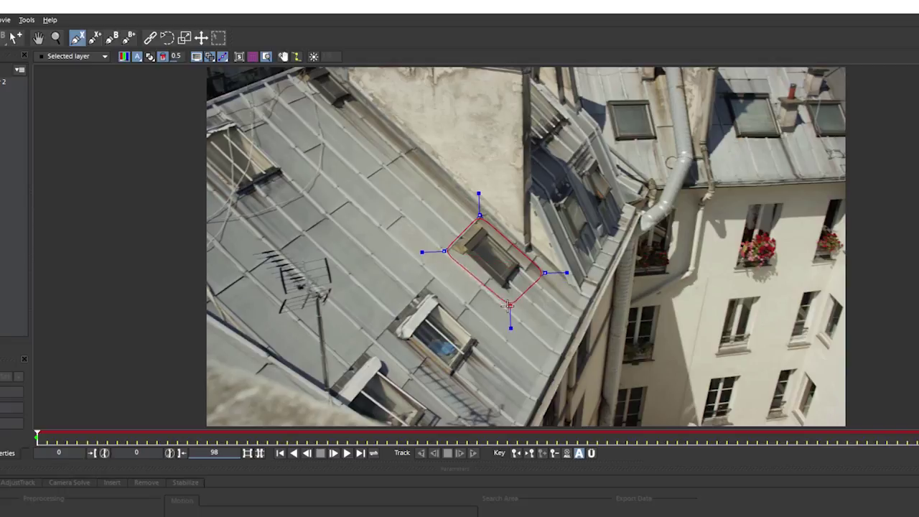
{"action": "right_click", "coordinate": [525, 310]}
Adjust the lower-left point handles so the shape hugs the skylight with rounded corners
{"action": "left_click", "coordinate": [447, 251]}
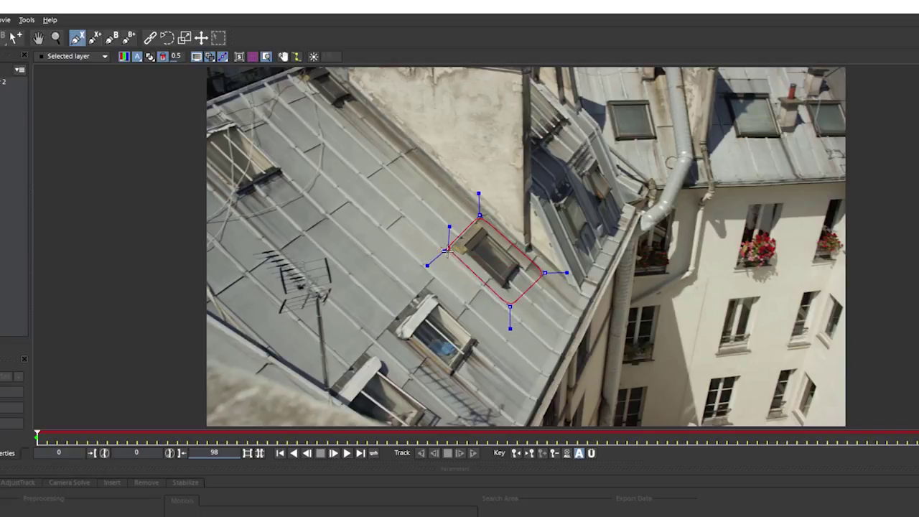
{"action": "left_click_drag", "start_coordinate": [448, 251], "coordinate": [4, 49]}
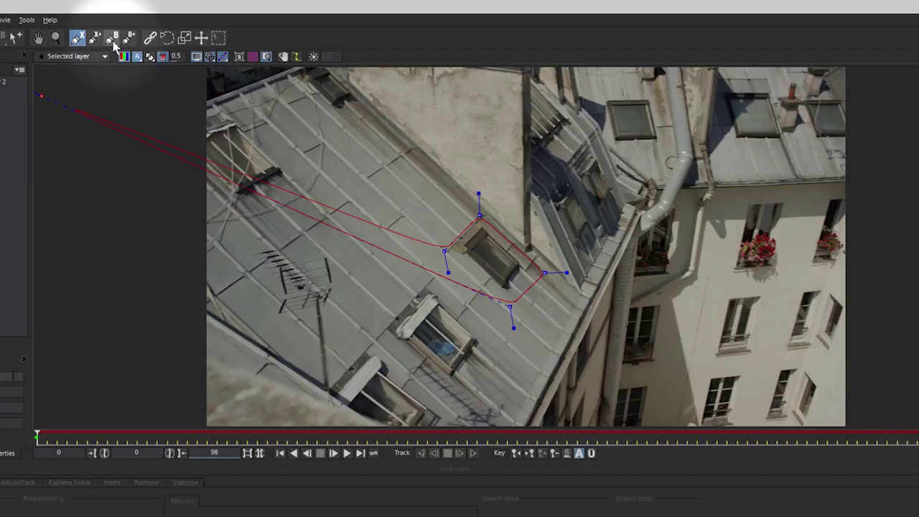
{"action": "key", "text": "ctrl+z"}
{"action": "left_click_drag", "start_coordinate": [452, 302], "coordinate": [468, 276]}
{"action": "key", "text": "t"}
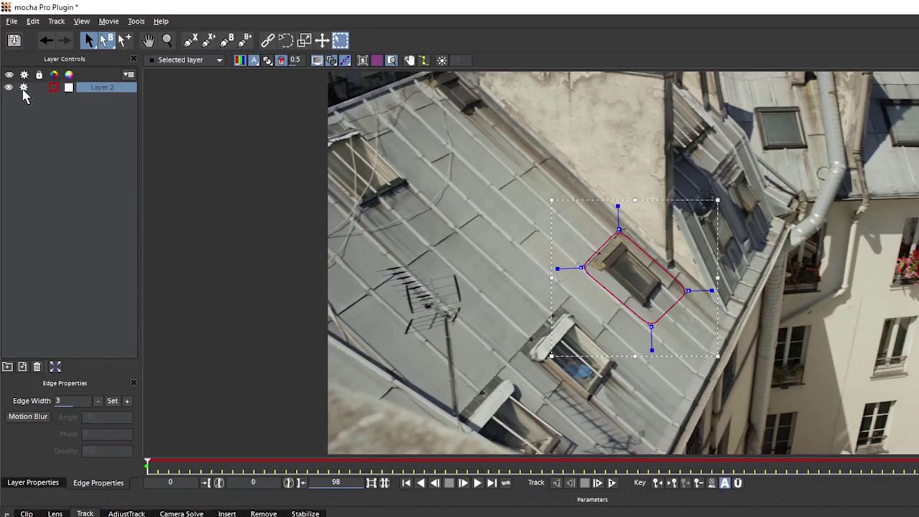
Rename Layer 2 to 'Window 1 track' and widen the layer list panel
{"action": "double_click", "coordinate": [106, 88]}
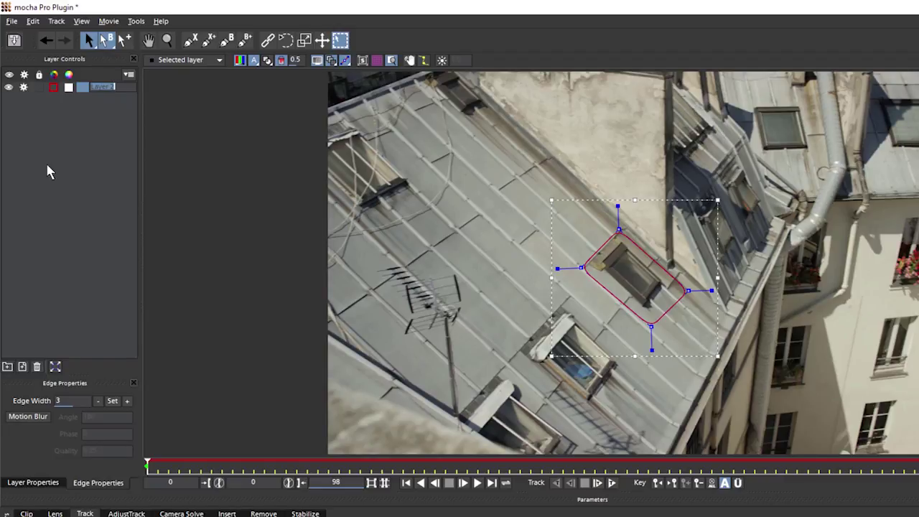
{"action": "type", "text": "Window 1 "}
{"action": "type", "text": "track"}
{"action": "key", "text": "Return"}
{"action": "left_click_drag", "start_coordinate": [141, 256], "coordinate": [164, 261]}
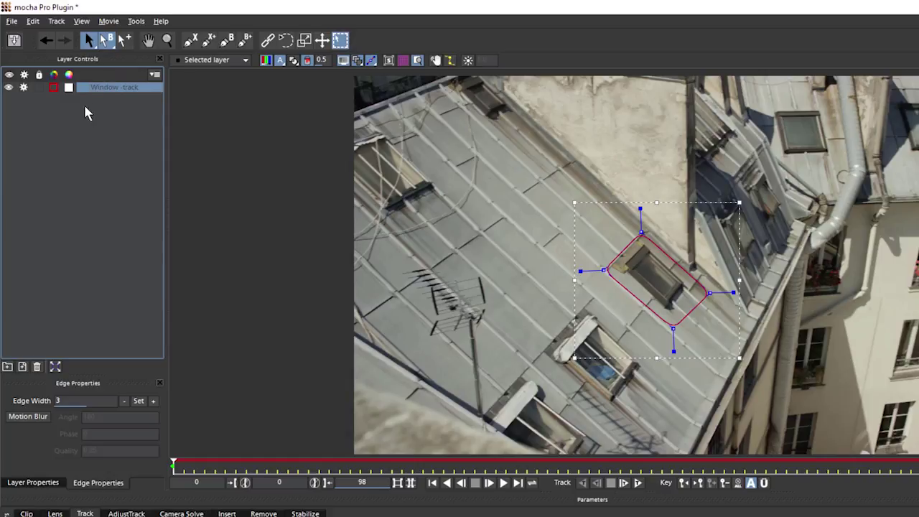
{"action": "left_click", "coordinate": [10, 88]}
{"action": "left_click", "coordinate": [10, 90]}
{"action": "left_click", "coordinate": [10, 90]}
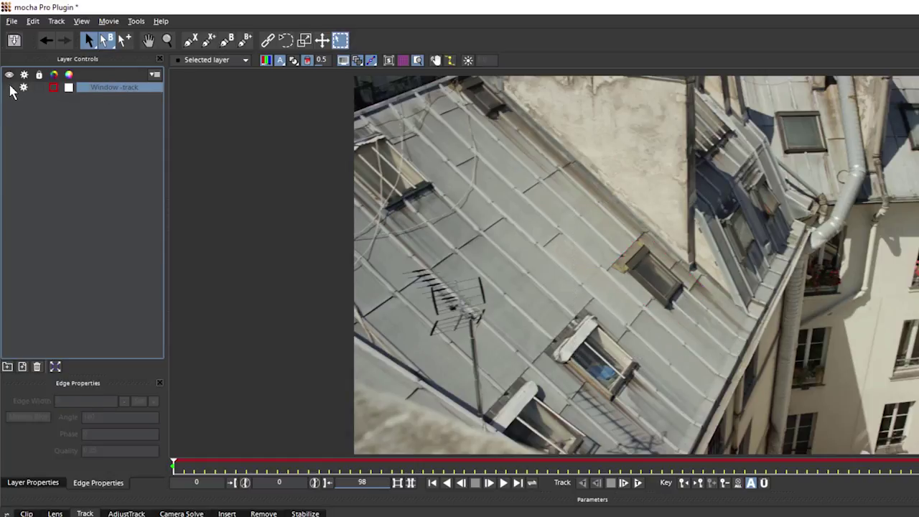
{"action": "left_click", "coordinate": [10, 89]}
{"action": "left_click", "coordinate": [9, 88]}
{"action": "left_click", "coordinate": [10, 88]}
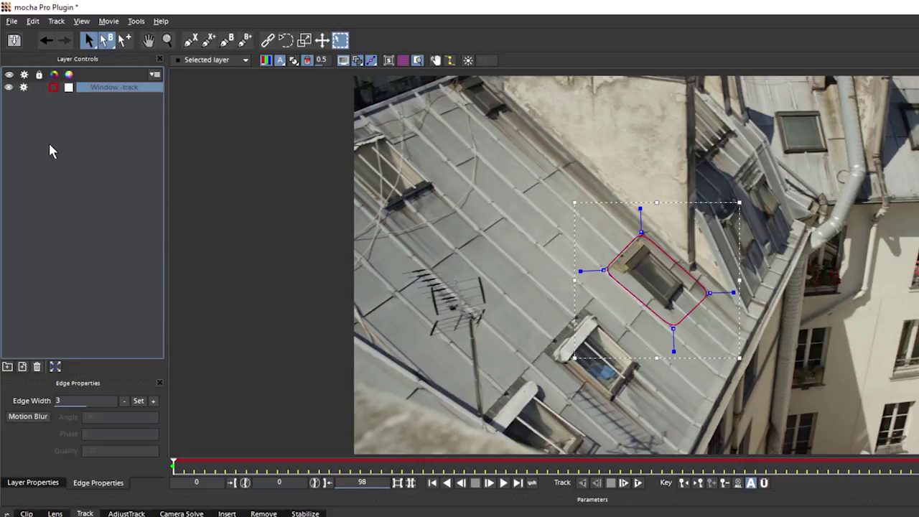
{"action": "left_click", "coordinate": [23, 88]}
{"action": "left_click", "coordinate": [24, 87]}
{"action": "left_click", "coordinate": [29, 91]}
{"action": "left_click", "coordinate": [25, 88]}
{"action": "left_click", "coordinate": [24, 88]}
{"action": "left_click", "coordinate": [24, 88]}
{"action": "left_click", "coordinate": [40, 87]}
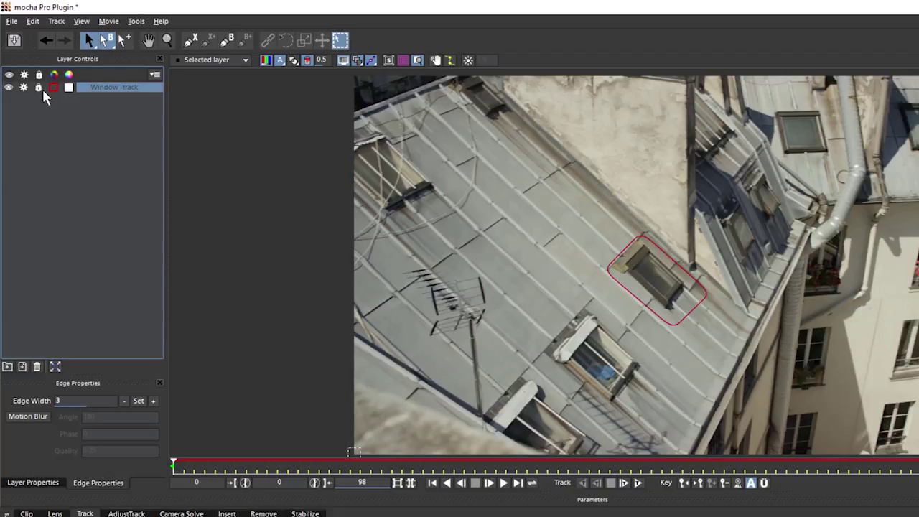
{"action": "left_click", "coordinate": [32, 92]}
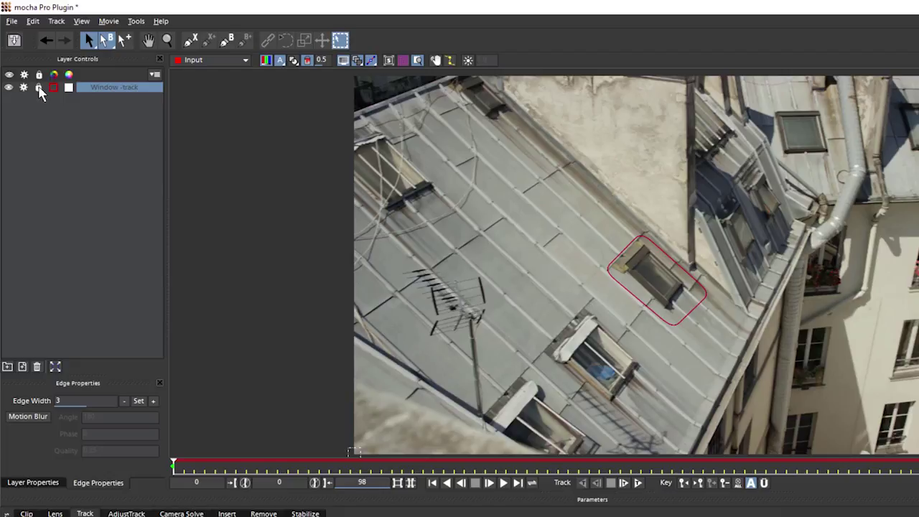
Unlock the Window 1 track layer, make its outline bright green and its matte light cyan
{"action": "left_click", "coordinate": [38, 89]}
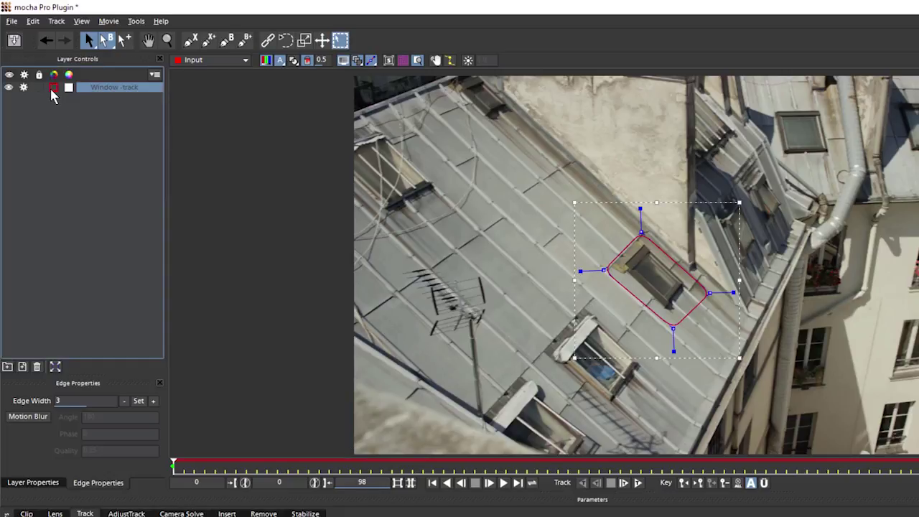
{"action": "left_click", "coordinate": [53, 88]}
{"action": "left_click", "coordinate": [559, 250]}
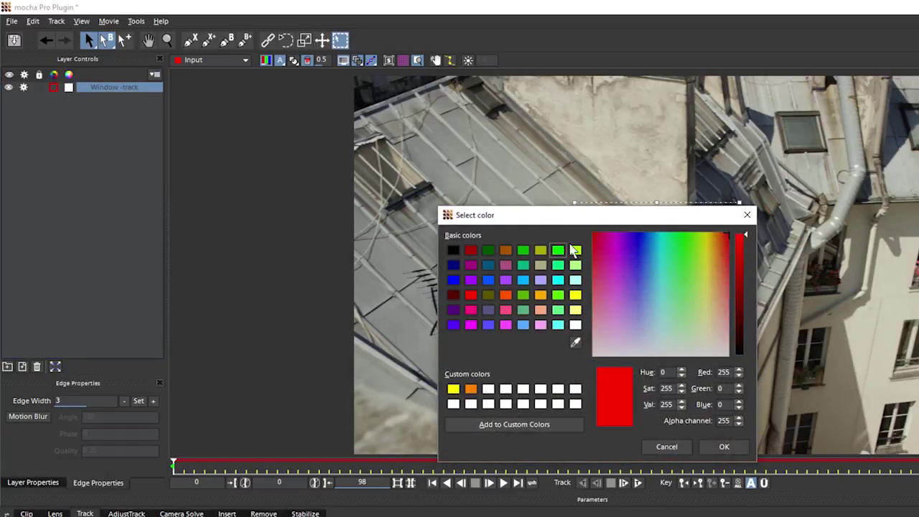
{"action": "left_click_drag", "start_coordinate": [615, 223], "coordinate": [336, 194]}
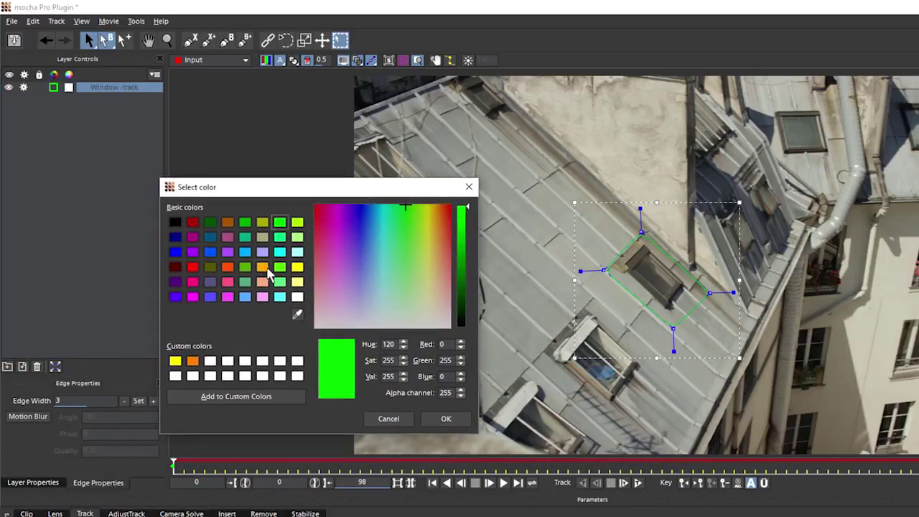
{"action": "left_click", "coordinate": [263, 252]}
{"action": "left_click", "coordinate": [263, 237]}
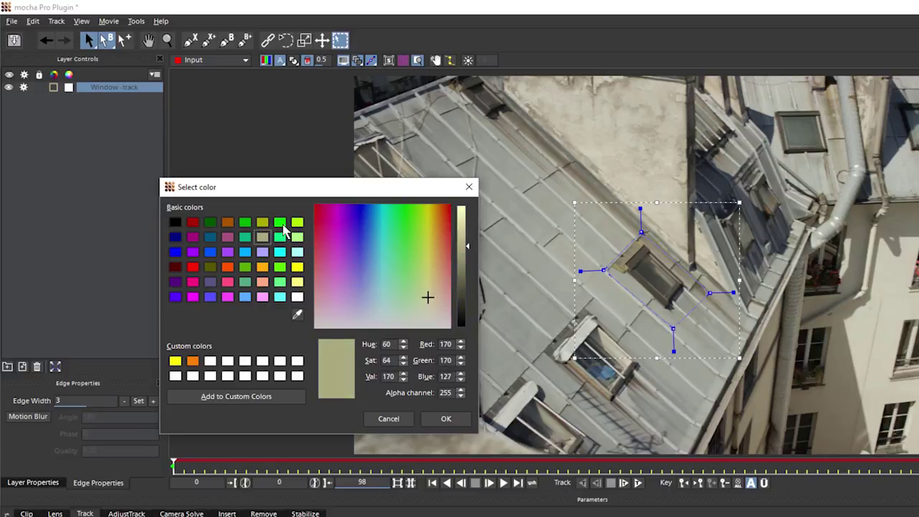
{"action": "left_click", "coordinate": [279, 222]}
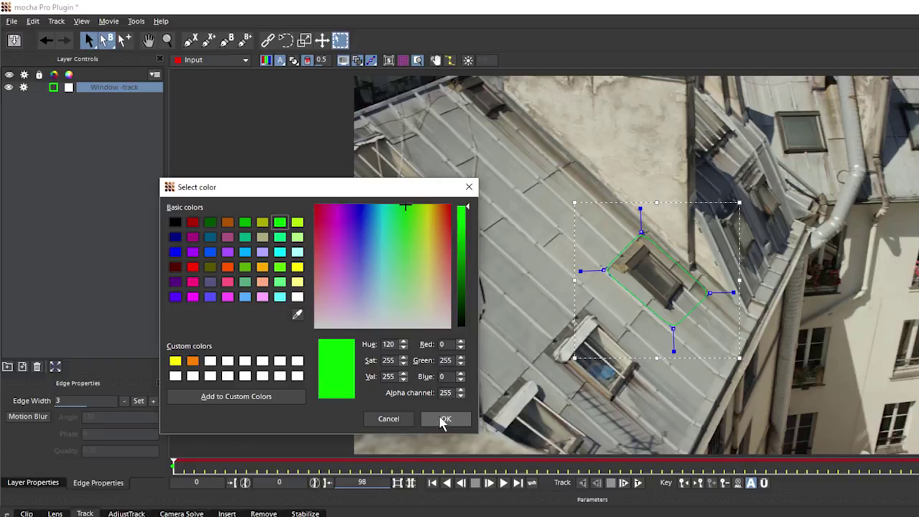
{"action": "left_click", "coordinate": [444, 420]}
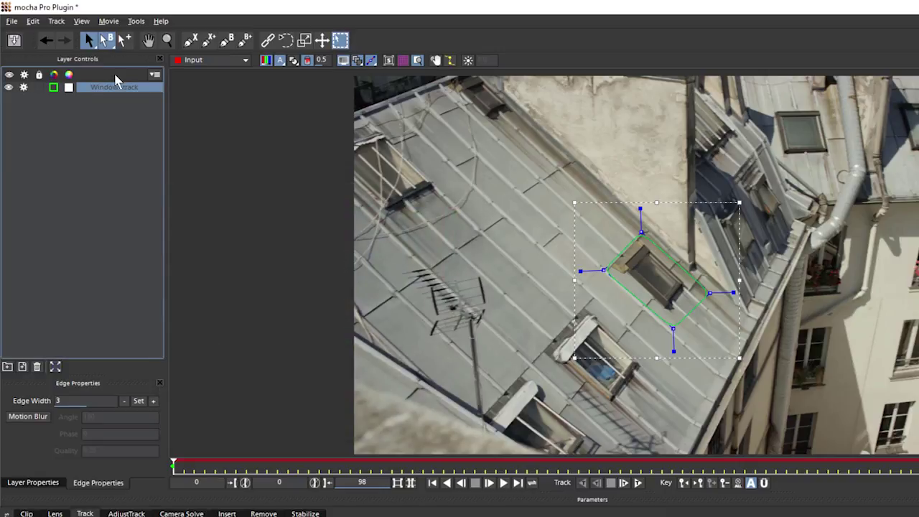
{"action": "left_click", "coordinate": [69, 86]}
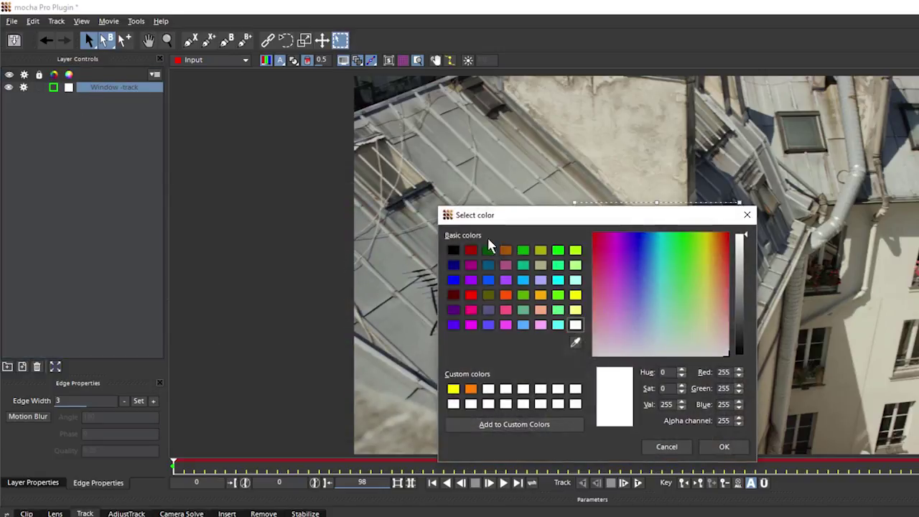
{"action": "double_click", "coordinate": [576, 280]}
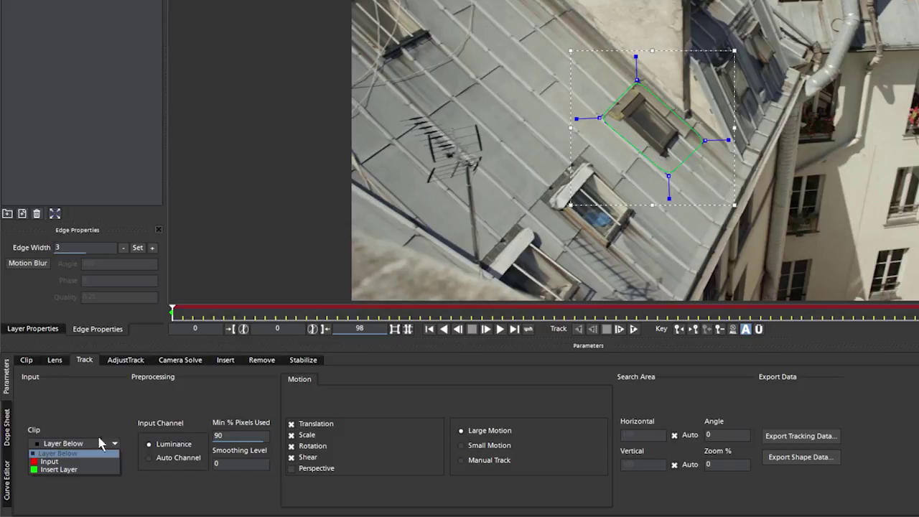
{"action": "left_click", "coordinate": [94, 400]}
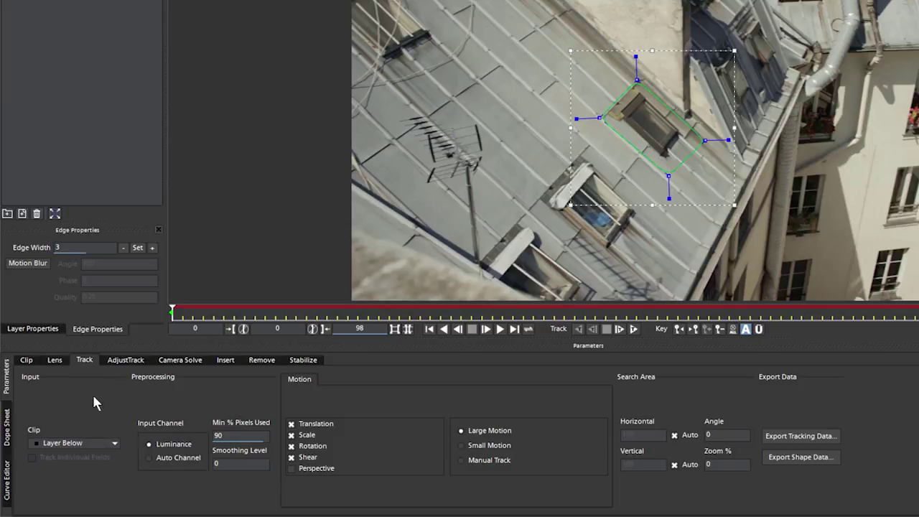
{"action": "left_click", "coordinate": [73, 444]}
{"action": "left_click", "coordinate": [108, 439]}
{"action": "left_click", "coordinate": [95, 443]}
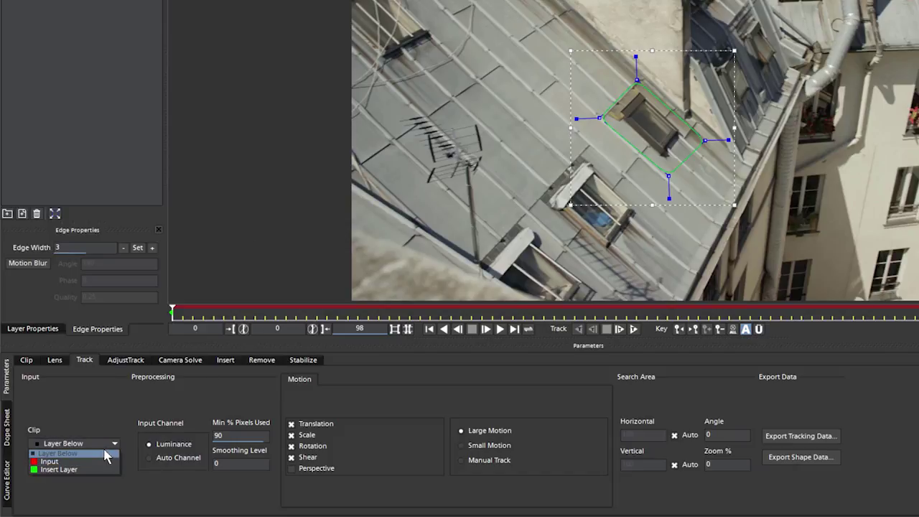
{"action": "left_click", "coordinate": [98, 415]}
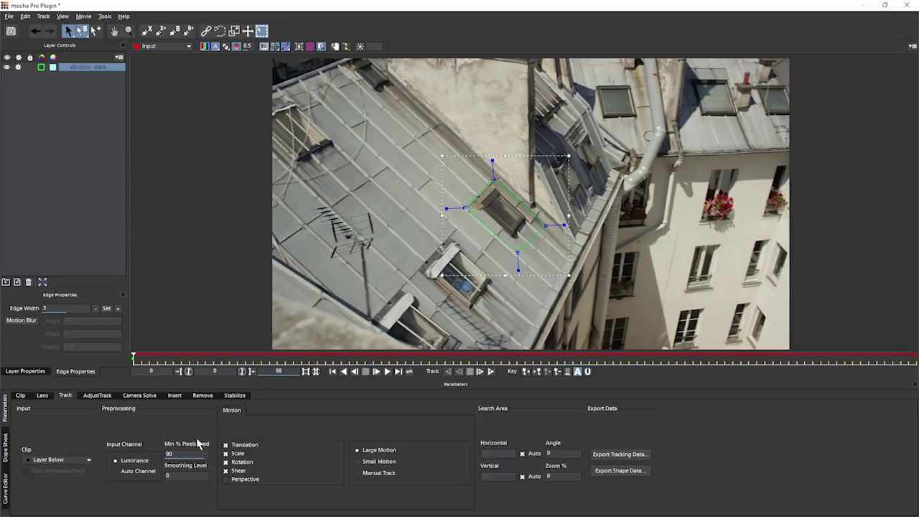
Set Min % Pixels Used to 63, after first trying 100 and 70
{"action": "double_click", "coordinate": [176, 454]}
{"action": "type", "text": "100"}
{"action": "key", "text": "Return"}
{"action": "double_click", "coordinate": [174, 454]}
{"action": "type", "text": "70"}
{"action": "left_click_drag", "start_coordinate": [194, 447], "coordinate": [167, 424]}
Track the window shape forward, stopping at frame 39 then resuming to frame 98
{"action": "left_click", "coordinate": [480, 372]}
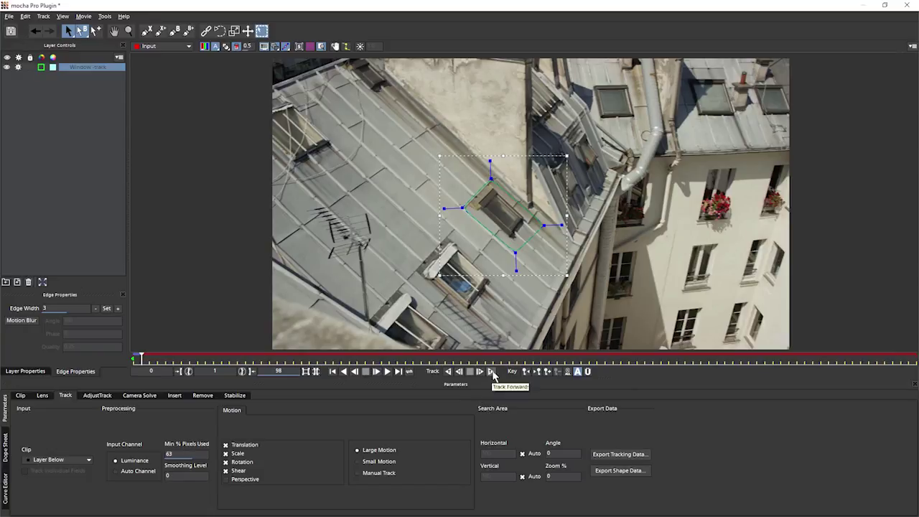
{"action": "left_click", "coordinate": [491, 372]}
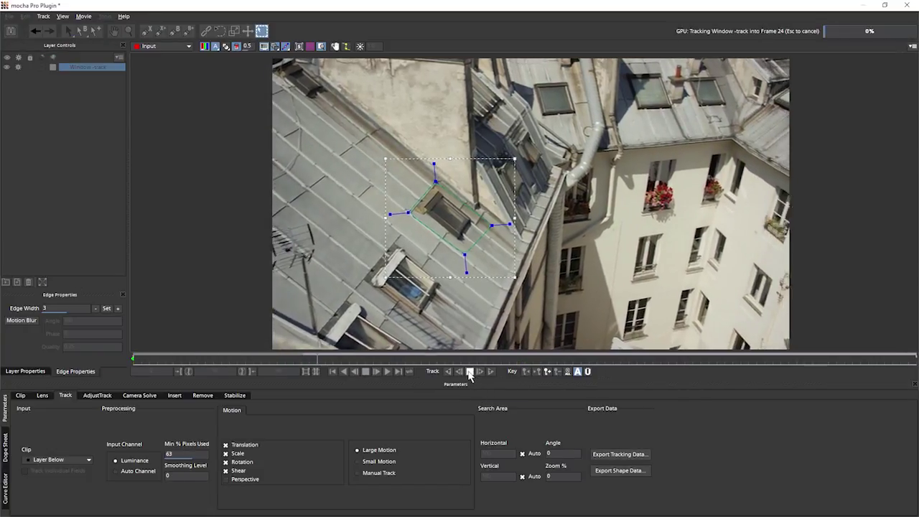
{"action": "key", "text": "Escape"}
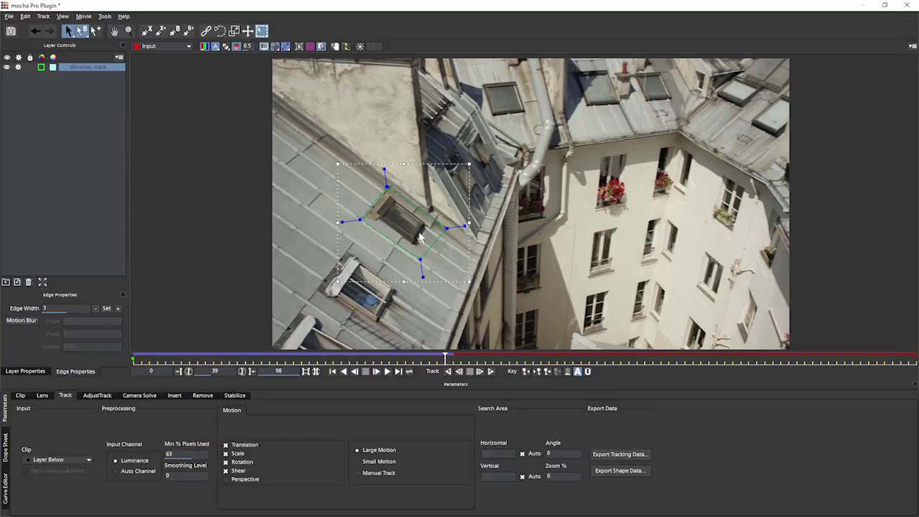
{"action": "left_click", "coordinate": [491, 372]}
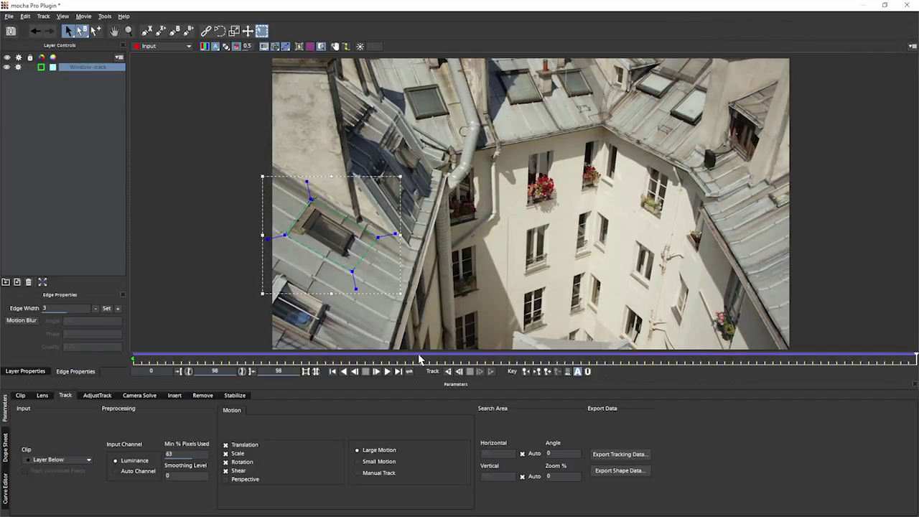
Scrub the timeline, return to the first frame and play back to review the track
{"action": "left_click", "coordinate": [461, 356]}
{"action": "left_click_drag", "start_coordinate": [461, 357], "coordinate": [621, 357]}
{"action": "left_click", "coordinate": [333, 371]}
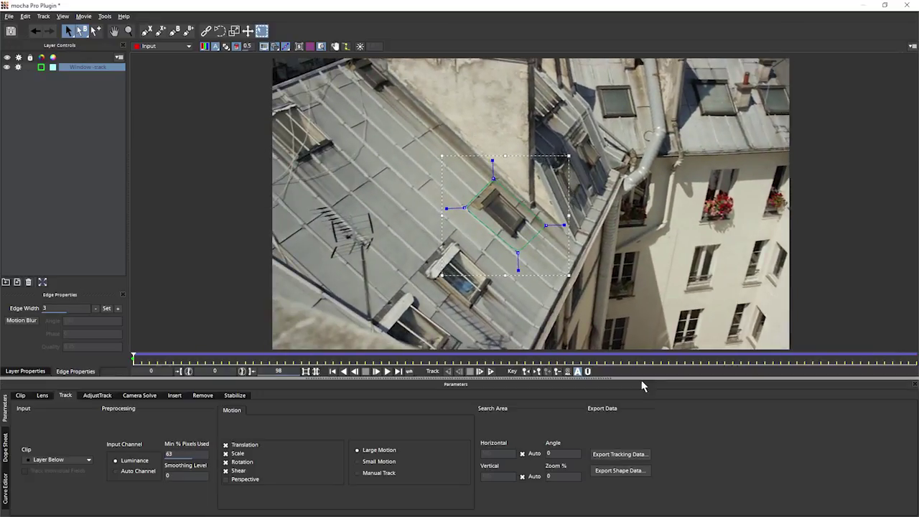
{"action": "key", "text": "space"}
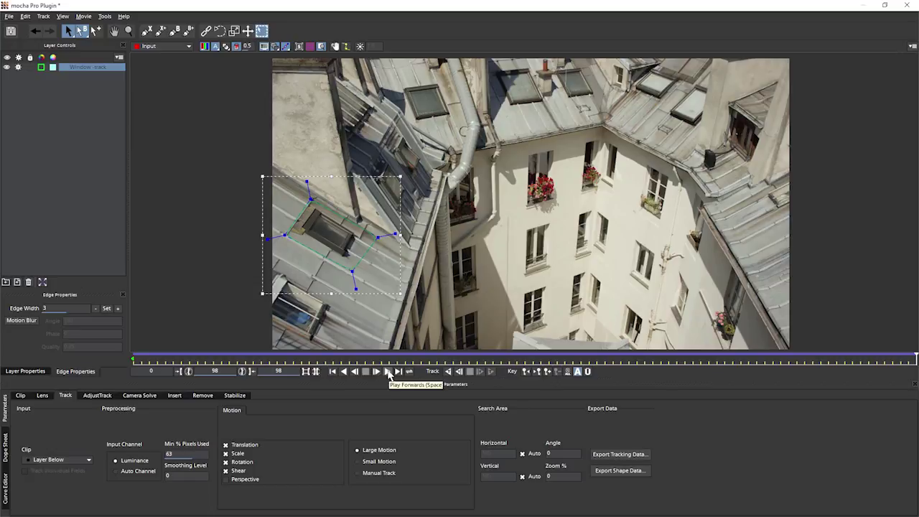
Play back the tracked window clip and stop it at frame 33
{"action": "left_click", "coordinate": [388, 371]}
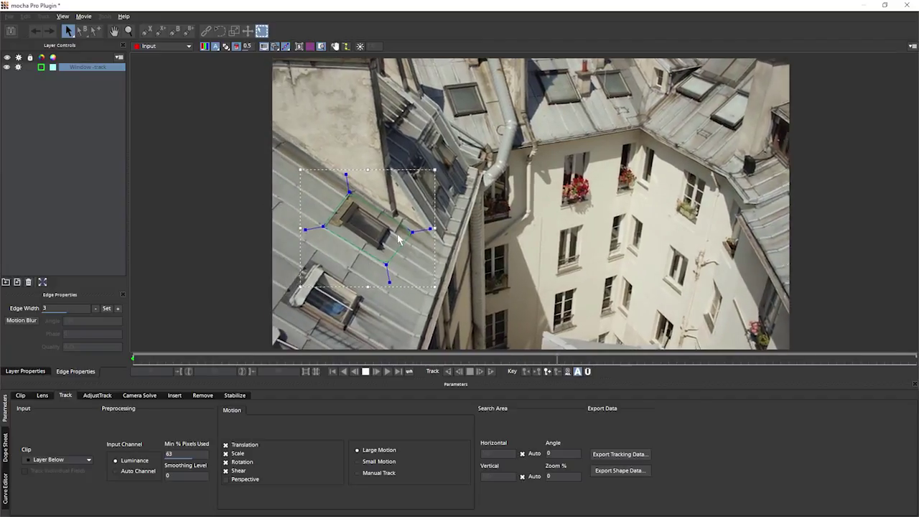
{"action": "left_click", "coordinate": [397, 359]}
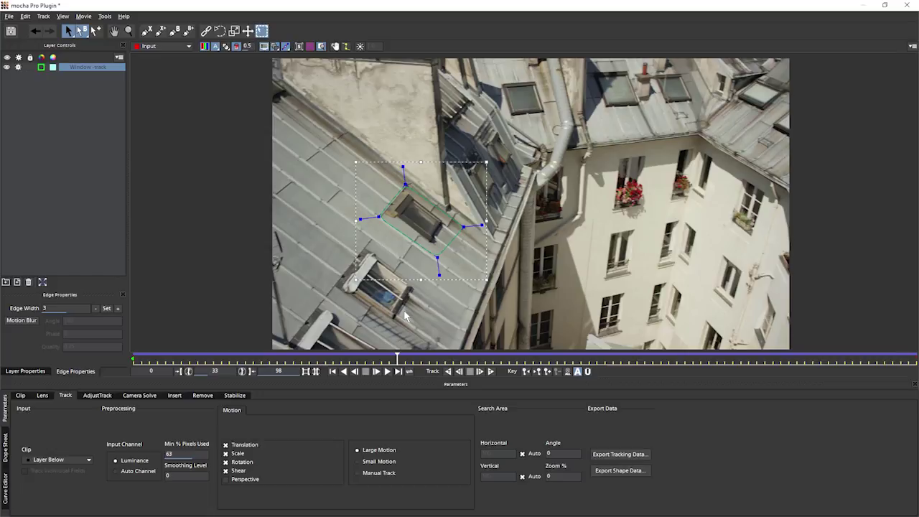
{"action": "left_click", "coordinate": [406, 185]}
{"action": "left_click_drag", "start_coordinate": [406, 185], "coordinate": [437, 116]}
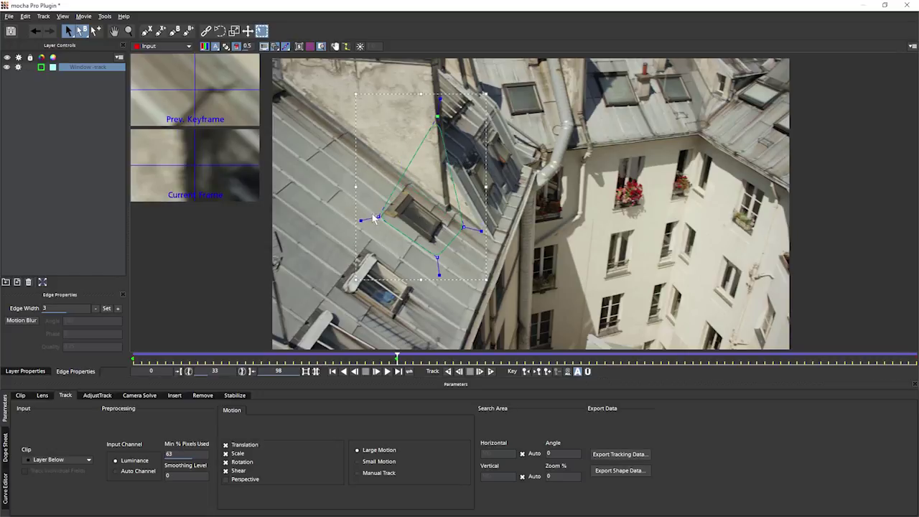
{"action": "left_click_drag", "start_coordinate": [378, 217], "coordinate": [267, 242]}
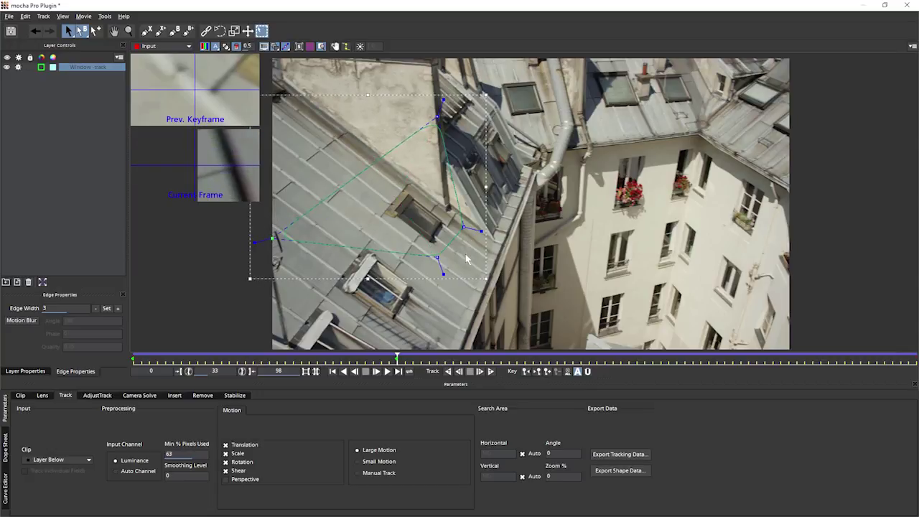
{"action": "left_click_drag", "start_coordinate": [438, 256], "coordinate": [458, 307]}
{"action": "left_click_drag", "start_coordinate": [463, 228], "coordinate": [511, 214]}
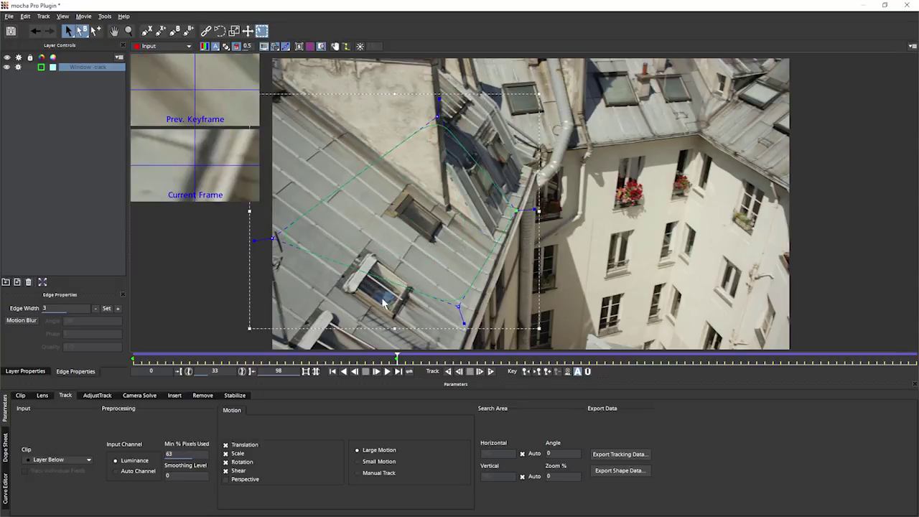
{"action": "left_click", "coordinate": [376, 371]}
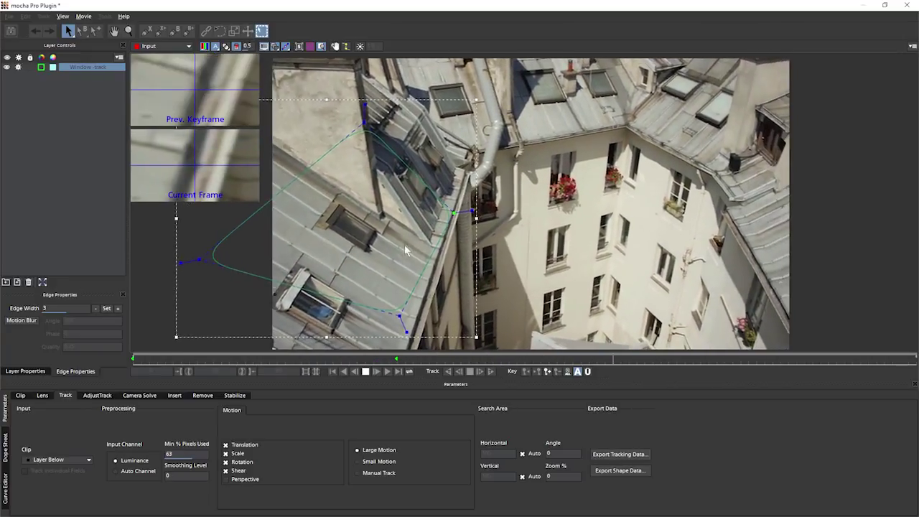
{"action": "left_click", "coordinate": [367, 372]}
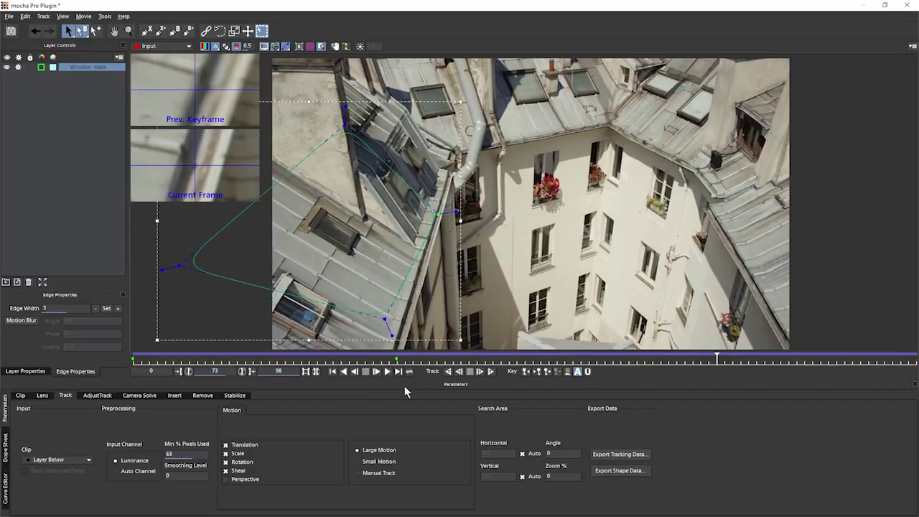
{"action": "key", "text": "ctrl+z"}
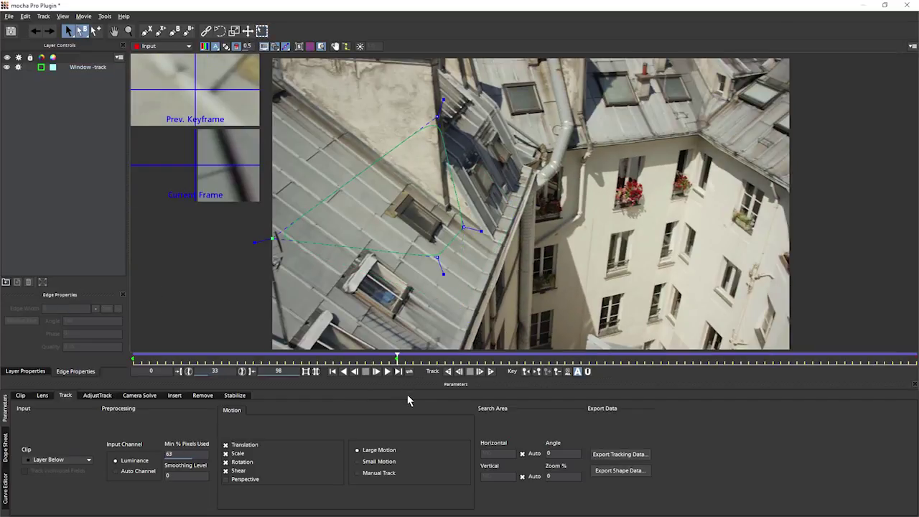
{"action": "key", "text": "ctrl+z"}
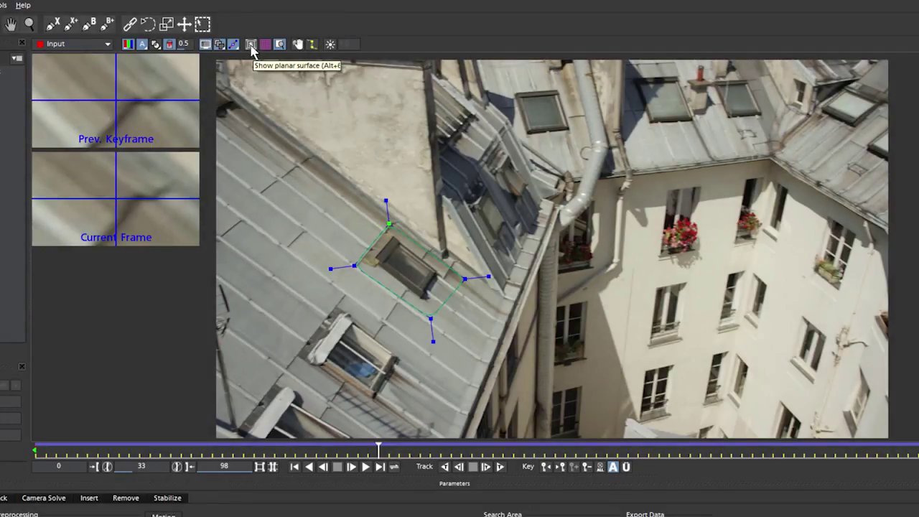
Show the Window -track planar surface and drag its four corners onto the rooftop skylight
{"action": "left_click", "coordinate": [251, 45]}
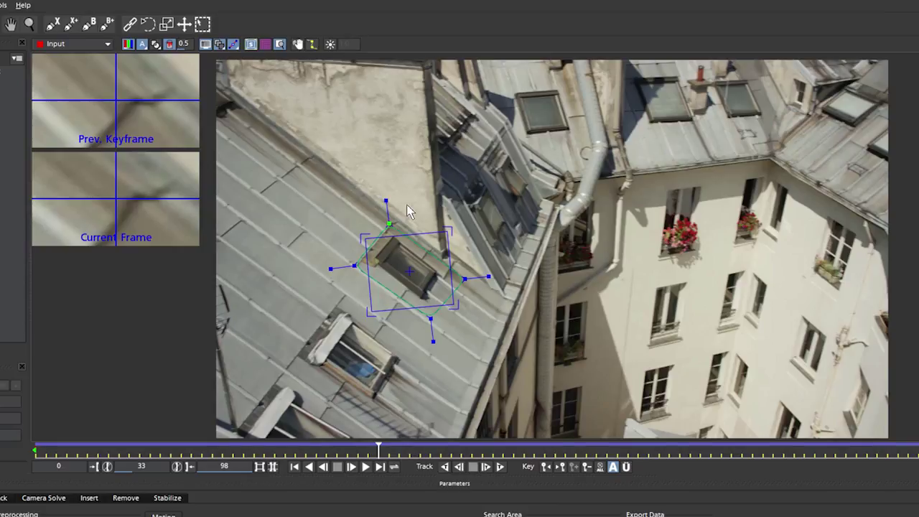
{"action": "left_click", "coordinate": [365, 243]}
{"action": "left_click_drag", "start_coordinate": [365, 243], "coordinate": [372, 254]}
{"action": "left_click_drag", "start_coordinate": [450, 230], "coordinate": [391, 237]}
{"action": "left_click_drag", "start_coordinate": [456, 305], "coordinate": [438, 270]}
{"action": "left_click_drag", "start_coordinate": [372, 311], "coordinate": [424, 291]}
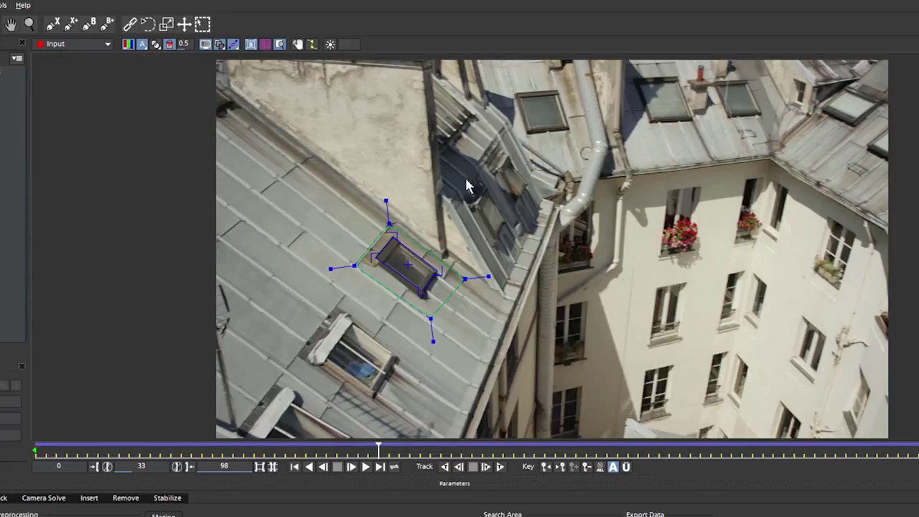
Track forward to frame 54, widen the surface along the roof, then retrack forward and backward
{"action": "left_click", "coordinate": [366, 468]}
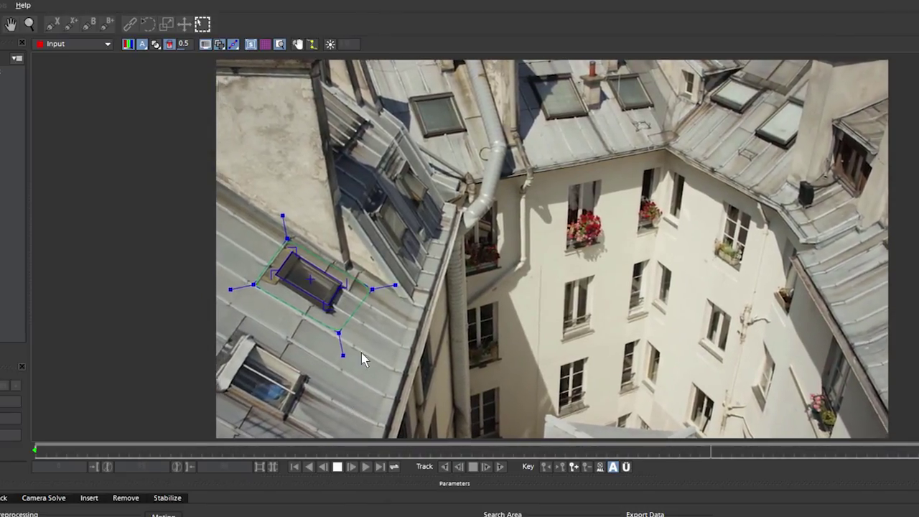
{"action": "left_click", "coordinate": [337, 467]}
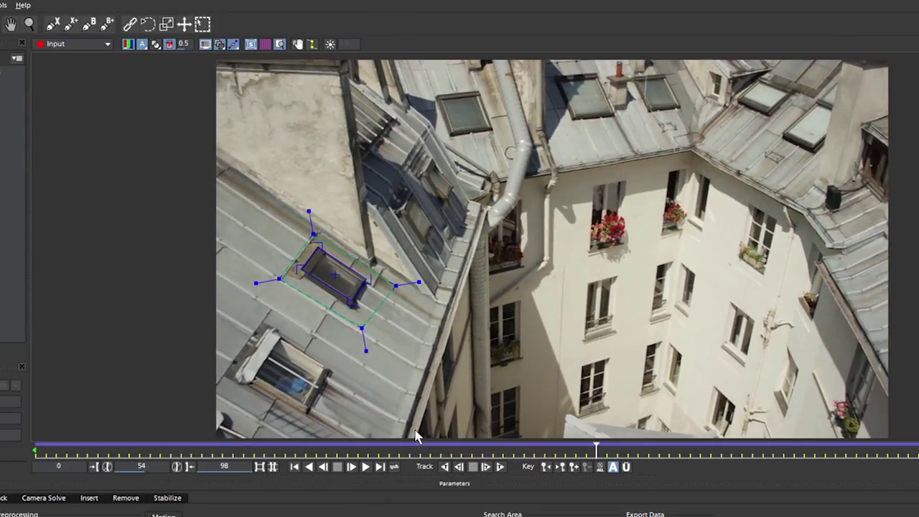
{"action": "left_click_drag", "start_coordinate": [309, 257], "coordinate": [257, 227]}
{"action": "left_click_drag", "start_coordinate": [365, 294], "coordinate": [415, 327]}
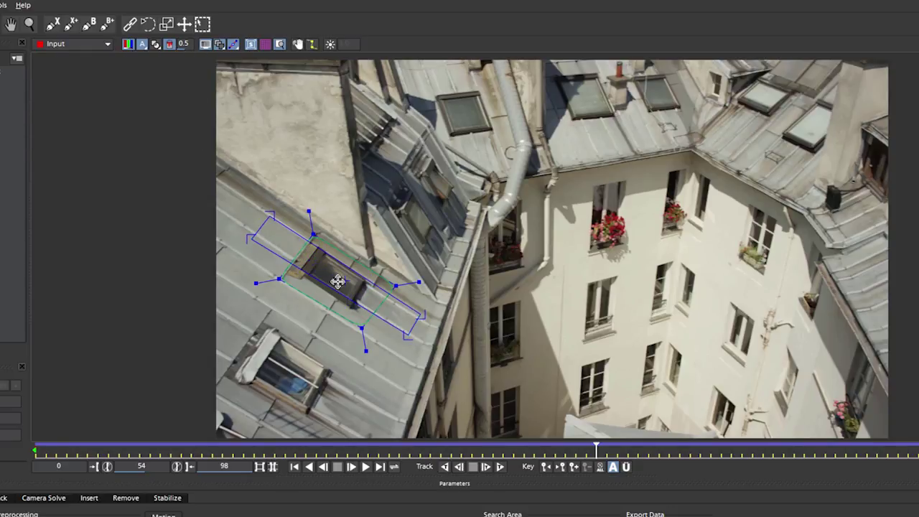
{"action": "left_click_drag", "start_coordinate": [335, 285], "coordinate": [381, 381]}
{"action": "left_click_drag", "start_coordinate": [221, 280], "coordinate": [223, 277]}
{"action": "left_click", "coordinate": [366, 467]}
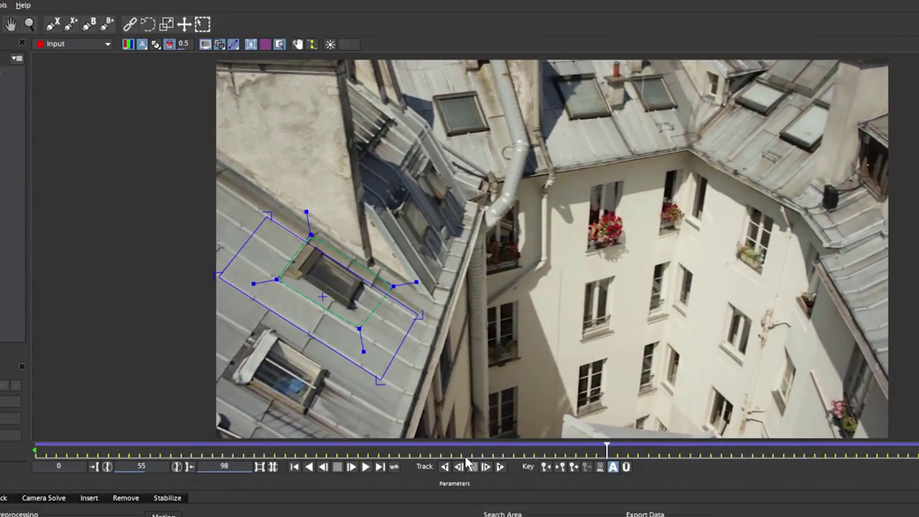
{"action": "left_click", "coordinate": [461, 467]}
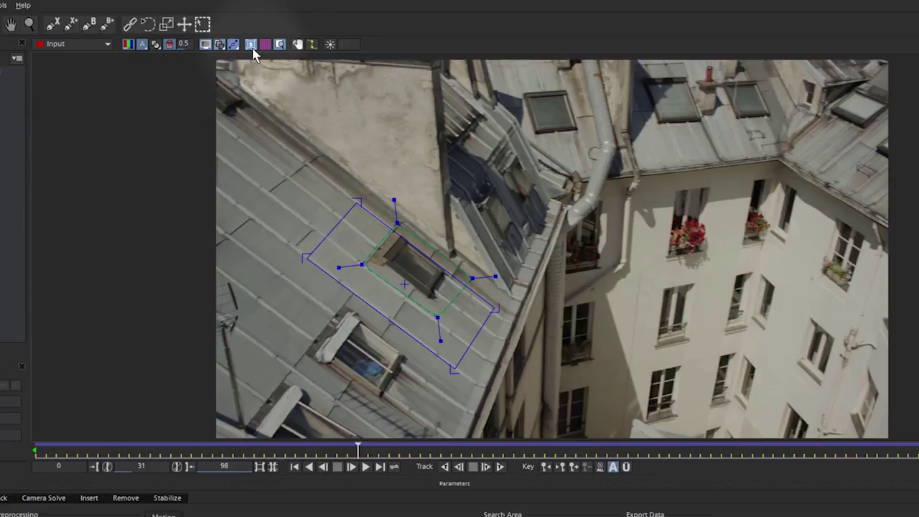
Turn on the planar grid, hide control points, and pull three surface corners in around the skylight
{"action": "left_click", "coordinate": [266, 47]}
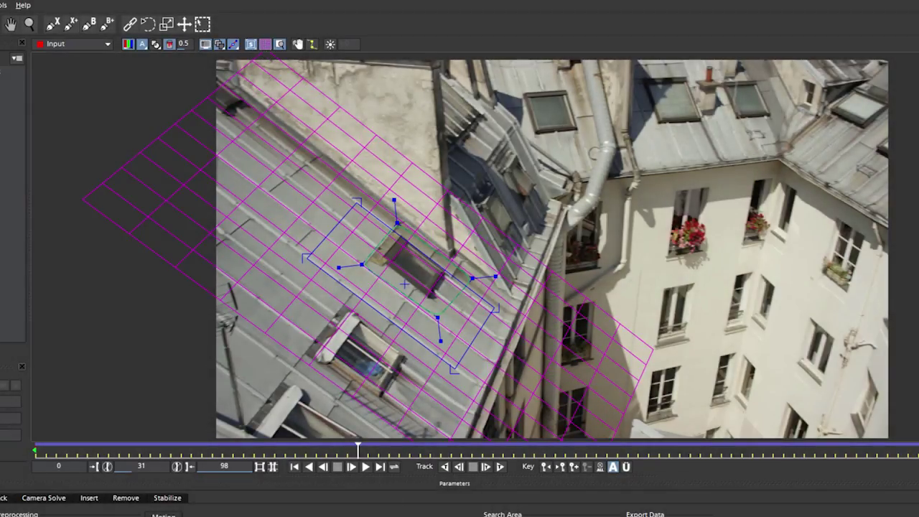
{"action": "left_click", "coordinate": [352, 467]}
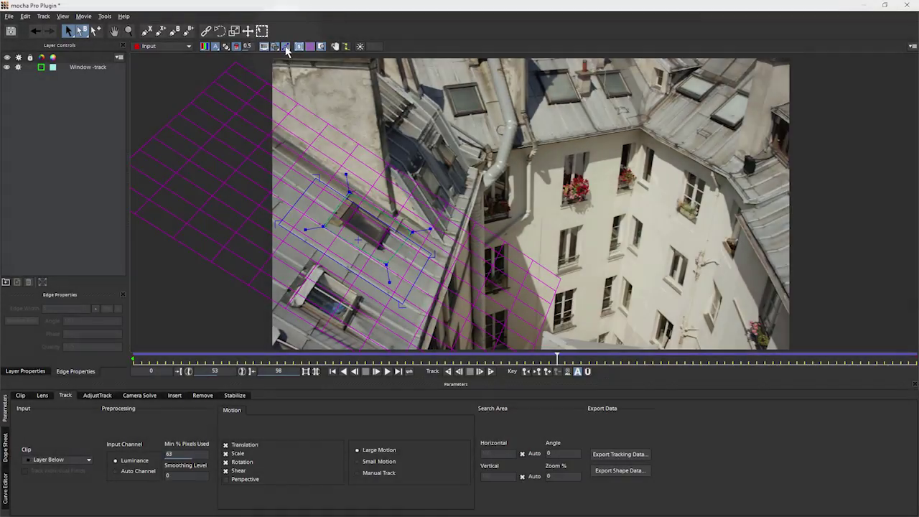
{"action": "left_click", "coordinate": [275, 46]}
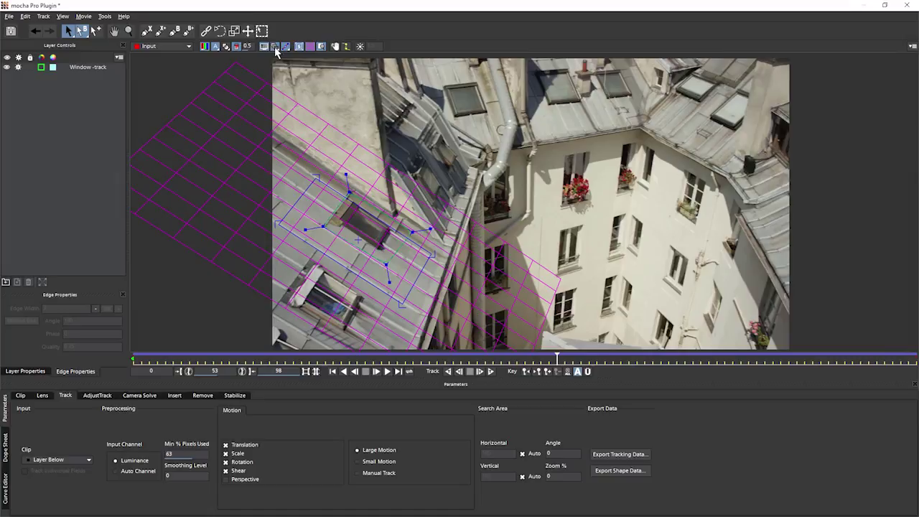
{"action": "left_click_drag", "start_coordinate": [300, 199], "coordinate": [337, 218]}
{"action": "left_click_drag", "start_coordinate": [314, 247], "coordinate": [354, 230]}
{"action": "left_click_drag", "start_coordinate": [424, 263], "coordinate": [379, 240]}
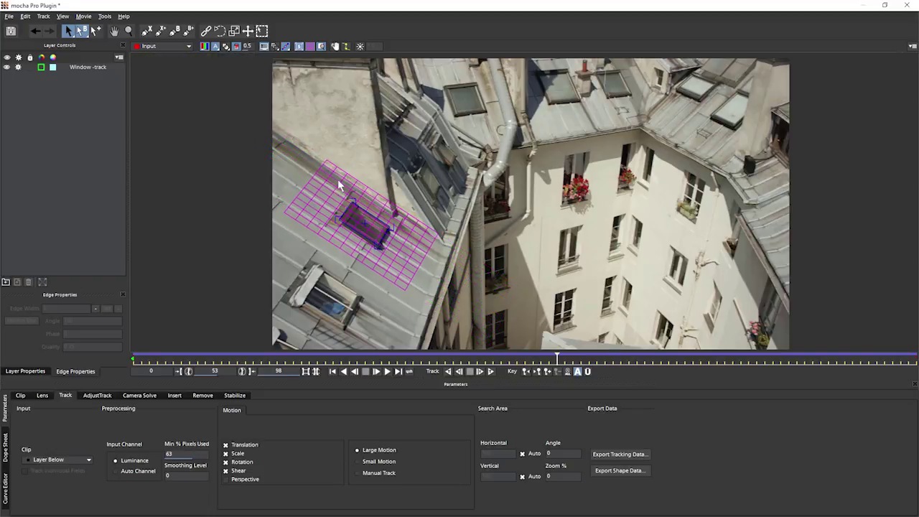
Retrack the resized surface, stop at frame 41, then hide the grid and surface overlays
{"action": "key", "text": "z"}
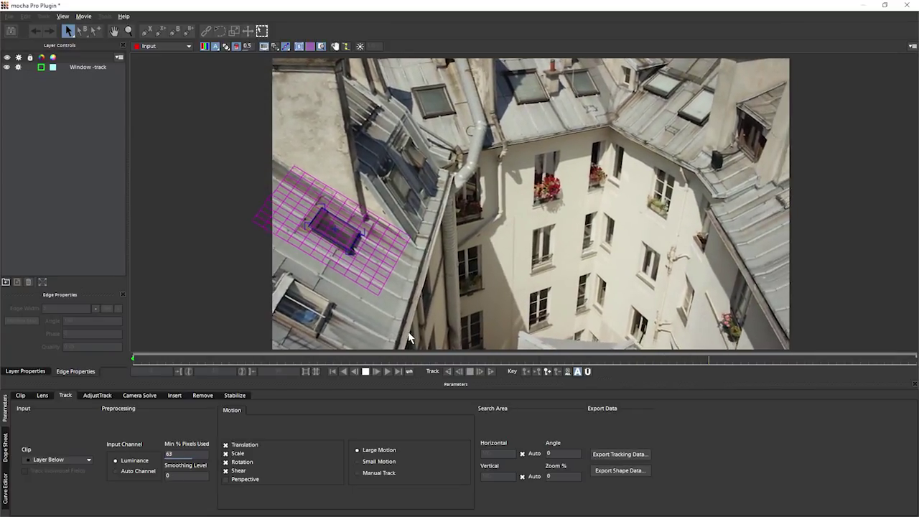
{"action": "left_click", "coordinate": [461, 359]}
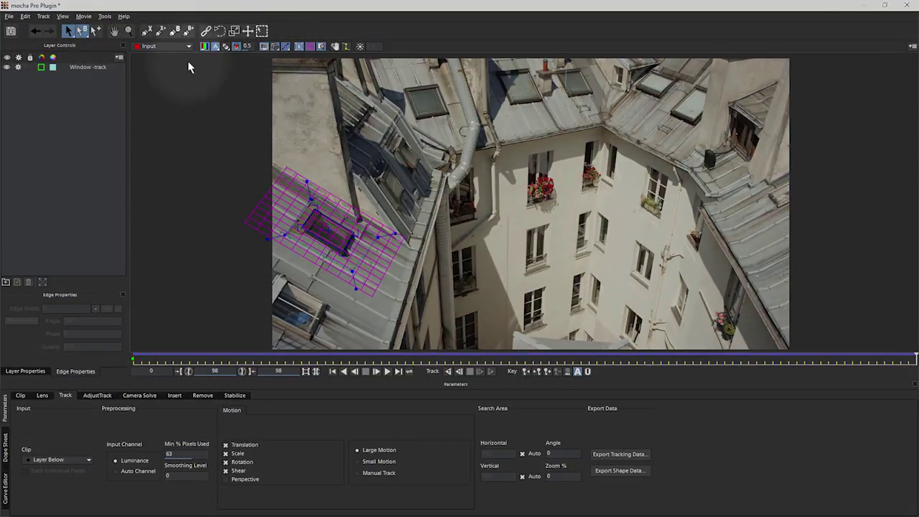
{"action": "left_click", "coordinate": [299, 46]}
{"action": "left_click", "coordinate": [299, 46]}
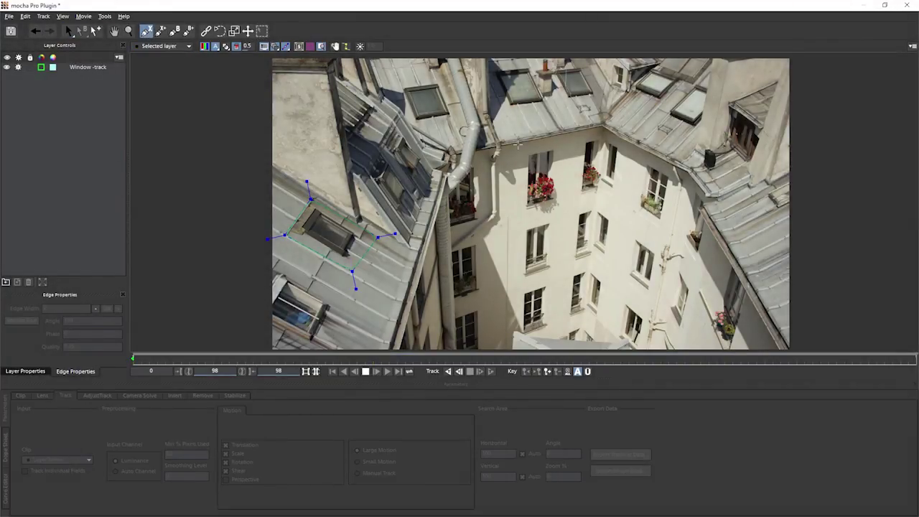
Draw Layer 3 as a four-point shape around the flower-box windows and tweak its corners
{"action": "left_click", "coordinate": [495, 146]}
{"action": "left_click", "coordinate": [586, 132]}
{"action": "left_click", "coordinate": [558, 296]}
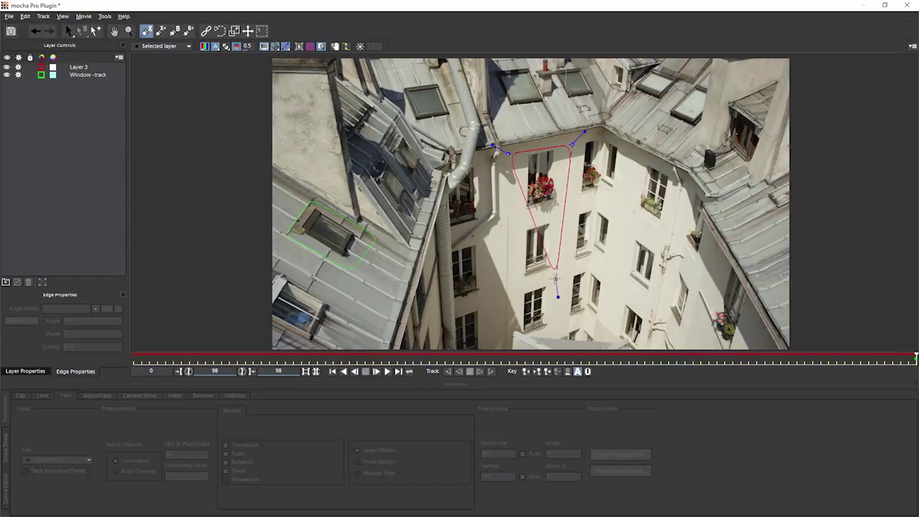
{"action": "left_click", "coordinate": [506, 297]}
{"action": "left_click", "coordinate": [494, 145]}
{"action": "left_click_drag", "start_coordinate": [508, 152], "coordinate": [511, 150]}
{"action": "left_click_drag", "start_coordinate": [554, 276], "coordinate": [561, 276]}
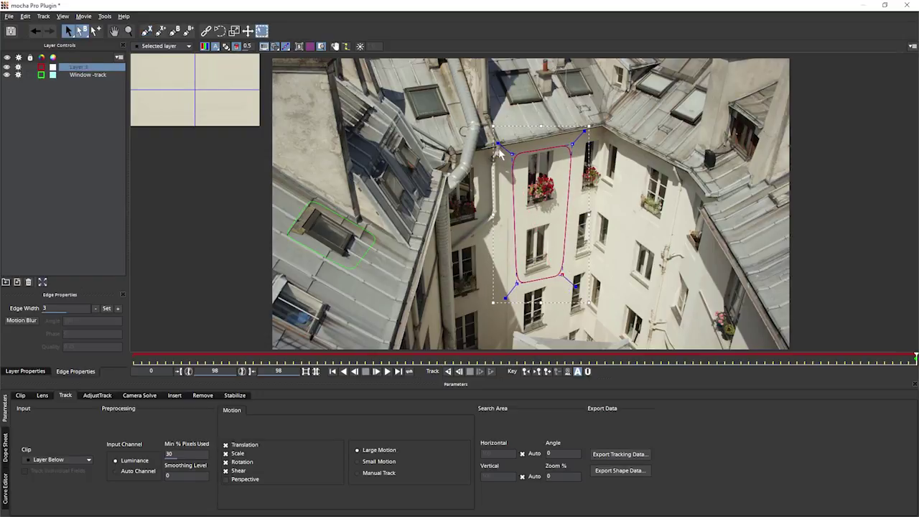
{"action": "left_click_drag", "start_coordinate": [572, 143], "coordinate": [565, 144]}
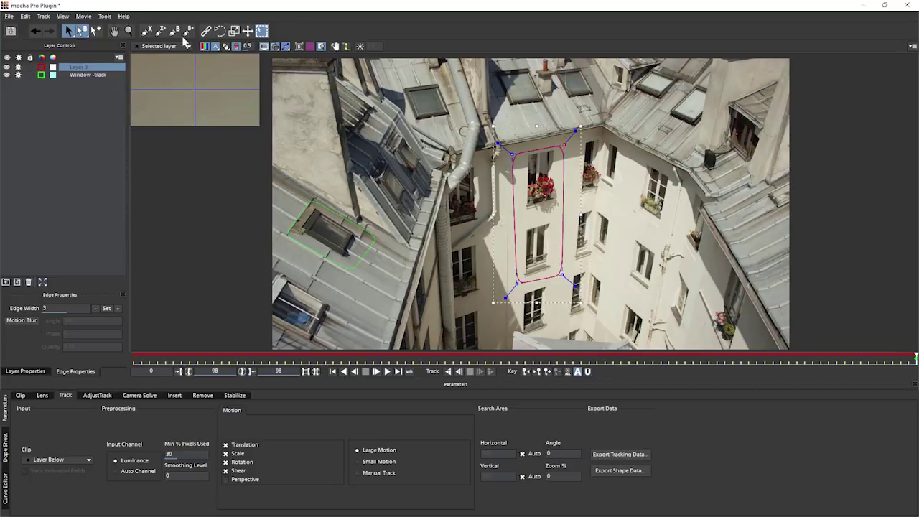
Draw Layer 4 as a closed shape outlining the pale wall above the skylight
{"action": "left_click", "coordinate": [148, 32]}
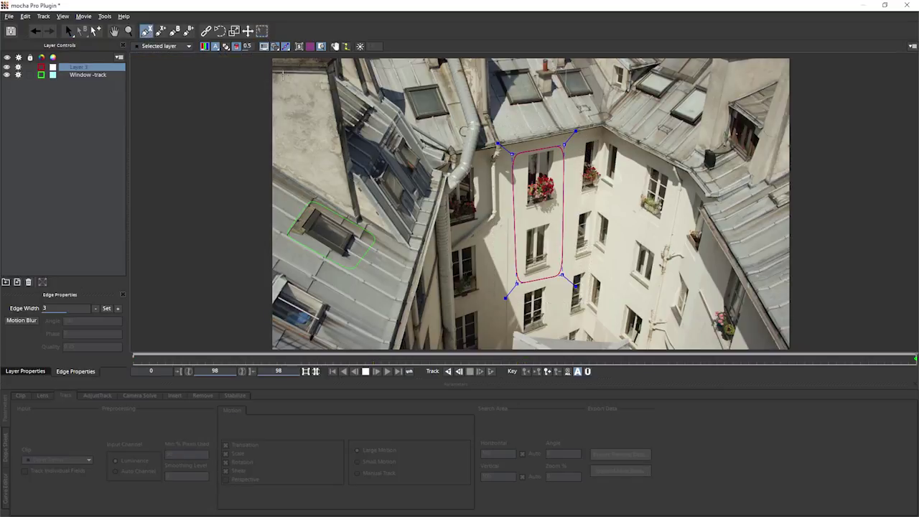
{"action": "left_click", "coordinate": [265, 76]}
{"action": "left_click", "coordinate": [348, 211]}
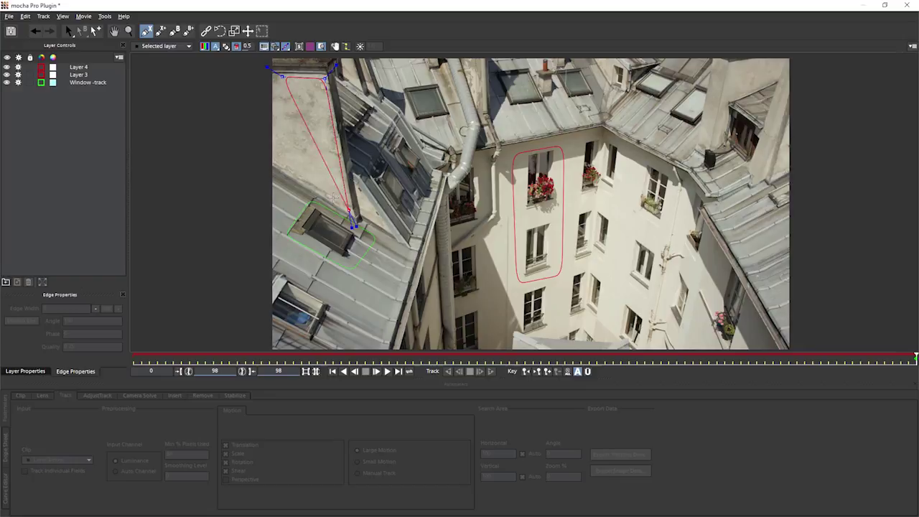
{"action": "left_click", "coordinate": [289, 170]}
{"action": "right_click", "coordinate": [289, 170]}
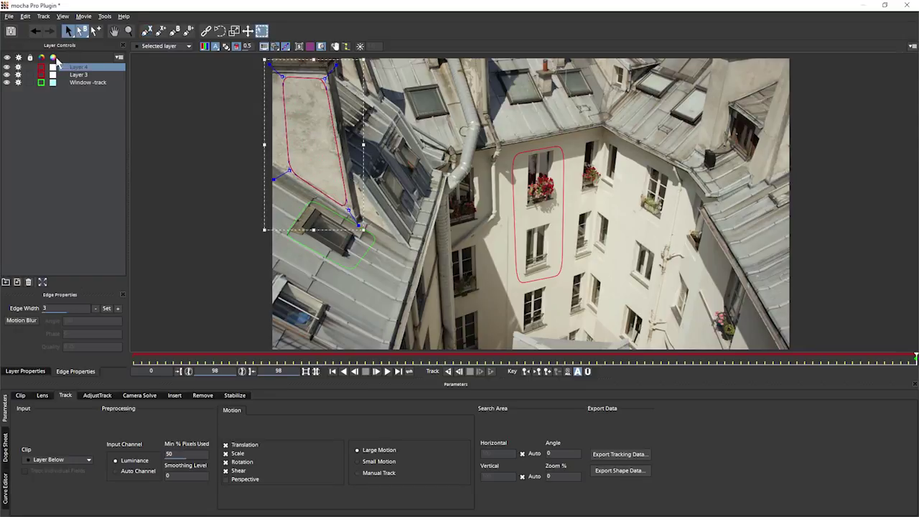
{"action": "double_click", "coordinate": [78, 66]}
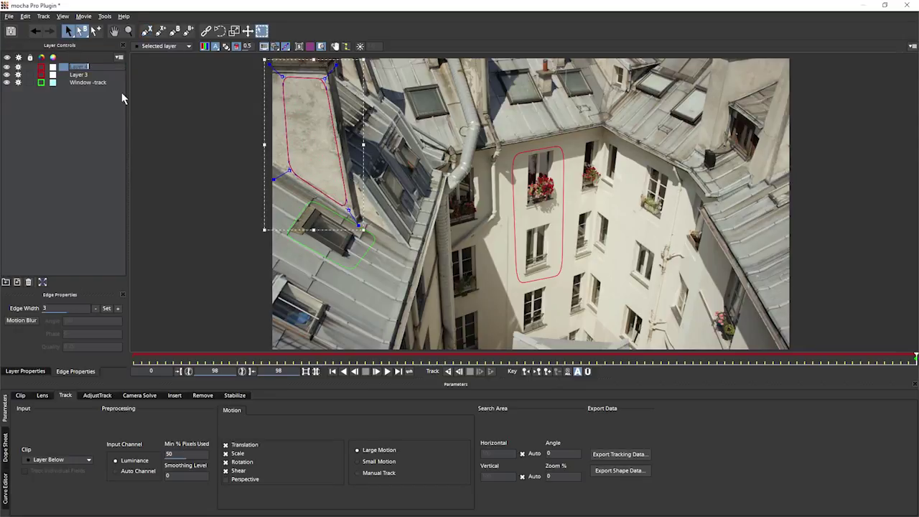
Rename the layers 'Wall -track' and 'Flower window -track', then track the wall shape backward
{"action": "type", "text": "Wall -track"}
{"action": "key", "text": "Return"}
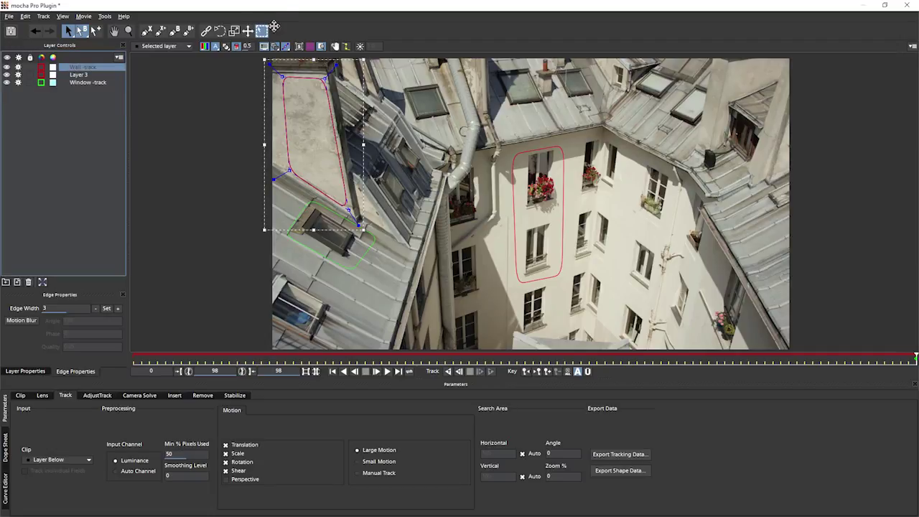
{"action": "double_click", "coordinate": [79, 75]}
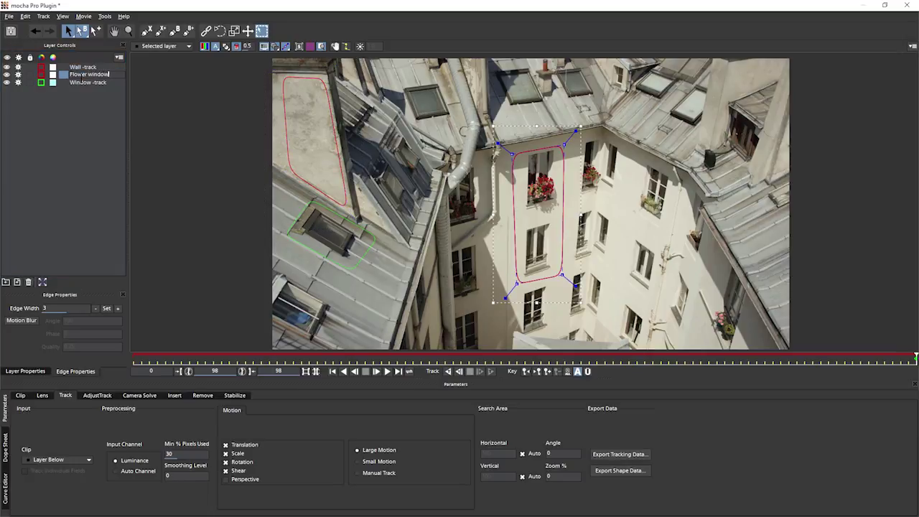
{"action": "type", "text": "-track"}
{"action": "key", "text": "Return"}
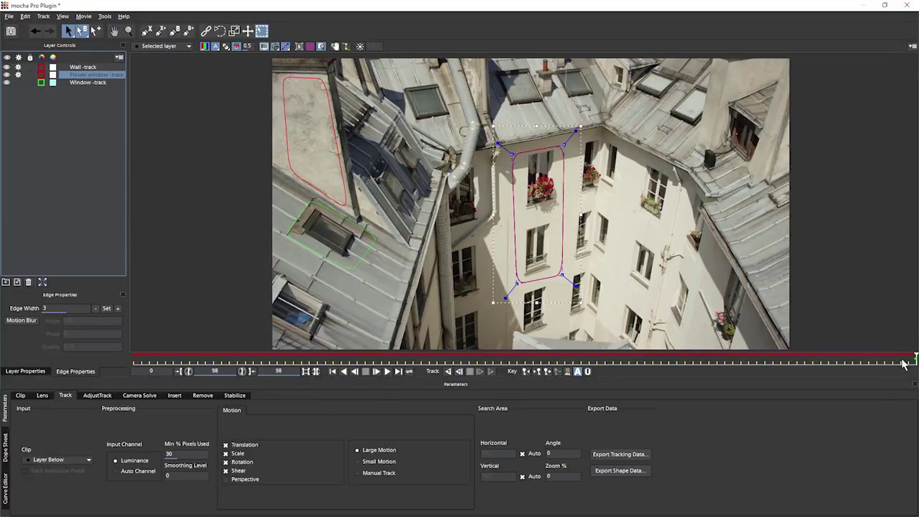
{"action": "left_click", "coordinate": [448, 372]}
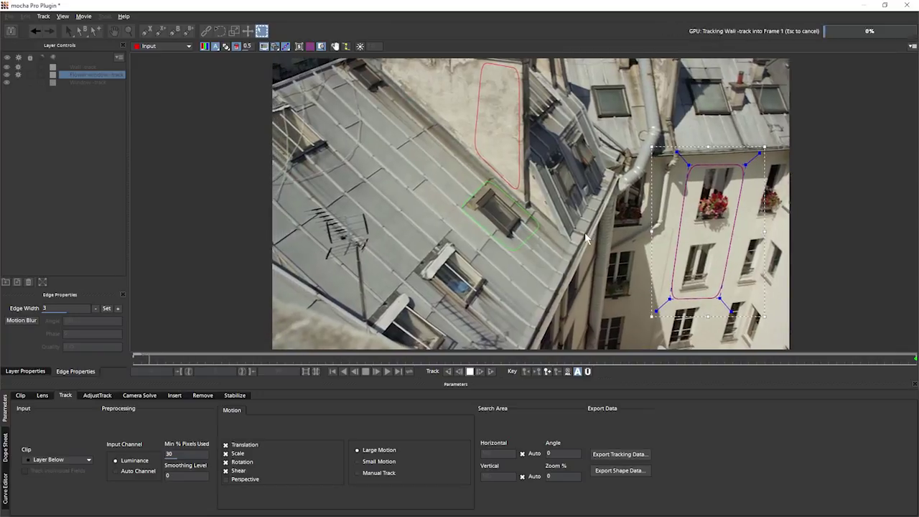
Show the flower window's planar surface and fit its corners around the windows
{"action": "left_click", "coordinate": [285, 46]}
{"action": "left_click_drag", "start_coordinate": [709, 175], "coordinate": [712, 170]}
{"action": "left_click_drag", "start_coordinate": [679, 285], "coordinate": [687, 289]}
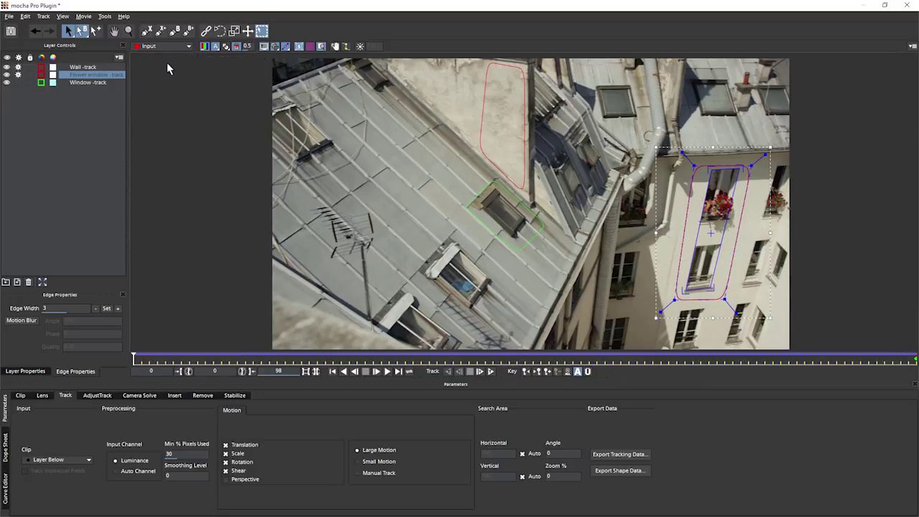
Align the Wall -track surface's four corners with the wall
{"action": "left_click", "coordinate": [88, 67]}
{"action": "left_click_drag", "start_coordinate": [530, 68], "coordinate": [525, 65]}
{"action": "left_click_drag", "start_coordinate": [531, 208], "coordinate": [531, 206]}
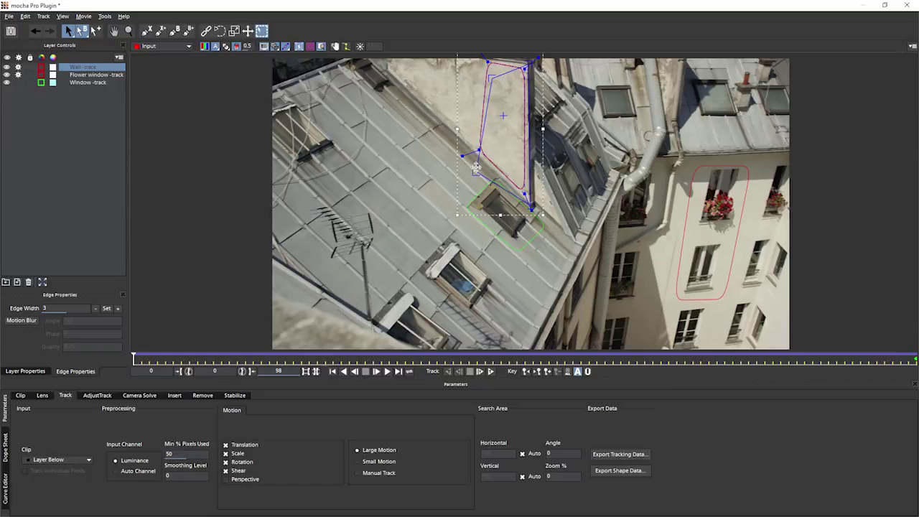
{"action": "left_click_drag", "start_coordinate": [474, 172], "coordinate": [462, 154]}
{"action": "left_click_drag", "start_coordinate": [453, 123], "coordinate": [450, 129]}
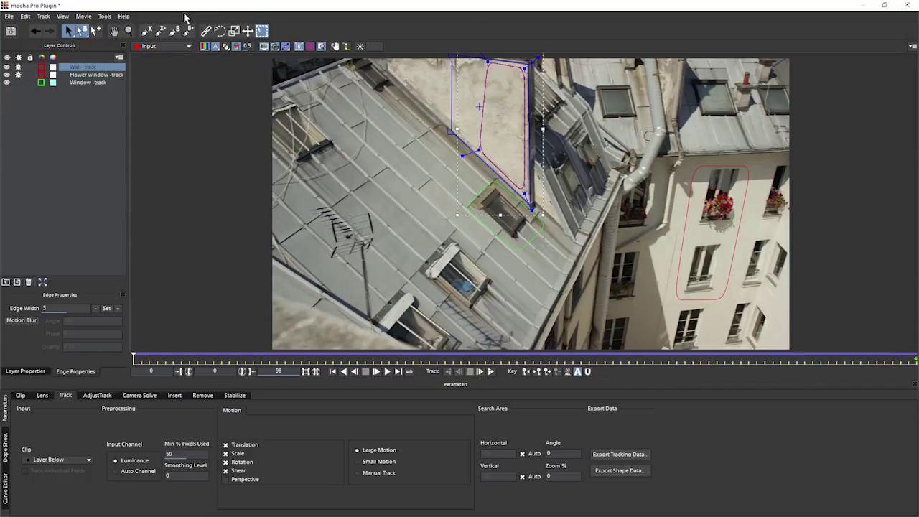
Toggle the perspective grid to check the wall surface, then bring up Layer Properties
{"action": "left_click", "coordinate": [311, 47]}
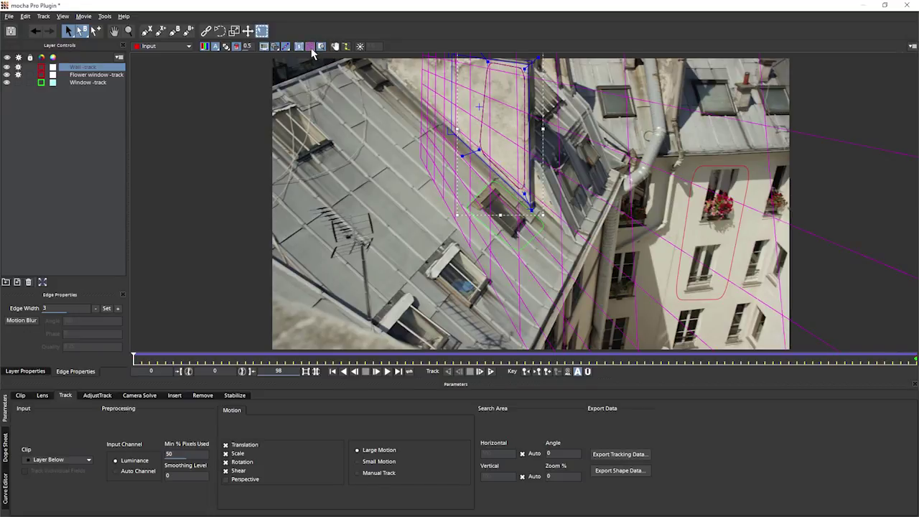
{"action": "left_click", "coordinate": [311, 48]}
{"action": "left_click", "coordinate": [311, 47]}
{"action": "left_click", "coordinate": [311, 47]}
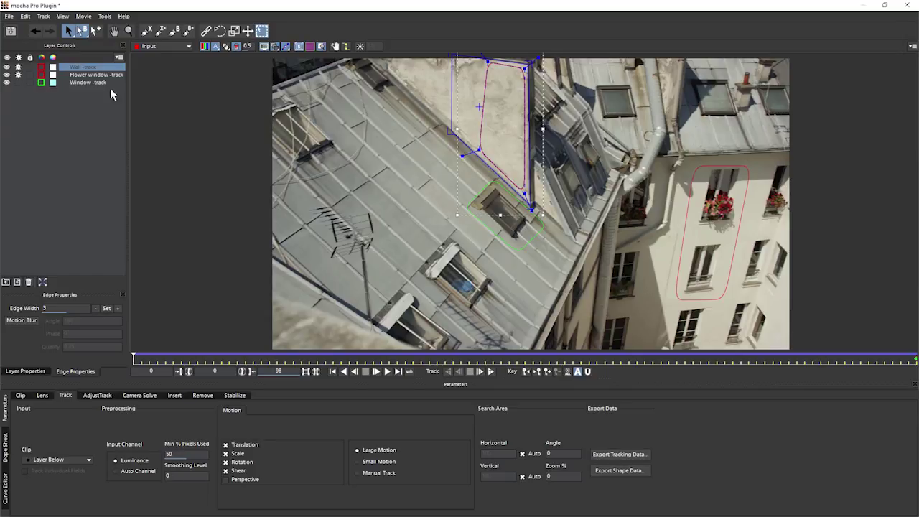
{"action": "left_click", "coordinate": [29, 372]}
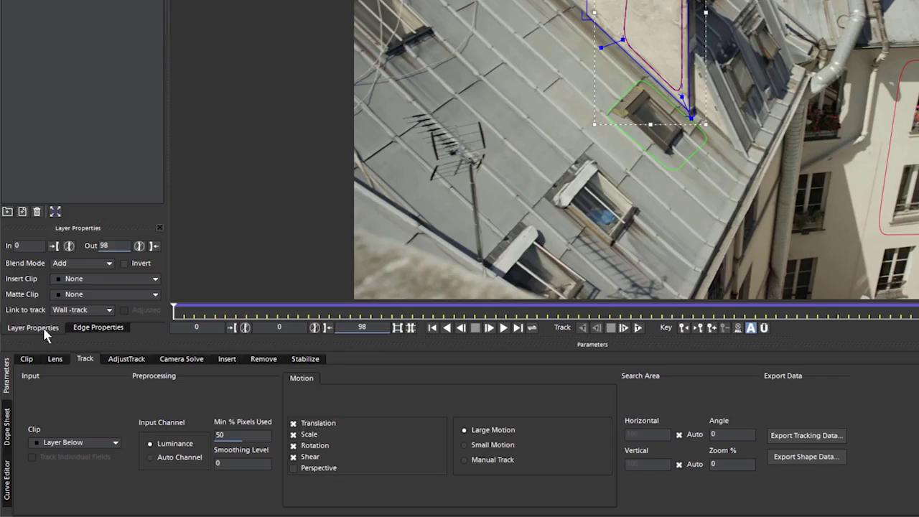
Set the wall's insert clip to Grid8x8 and the flower window's to Grid16x16
{"action": "left_click", "coordinate": [102, 280]}
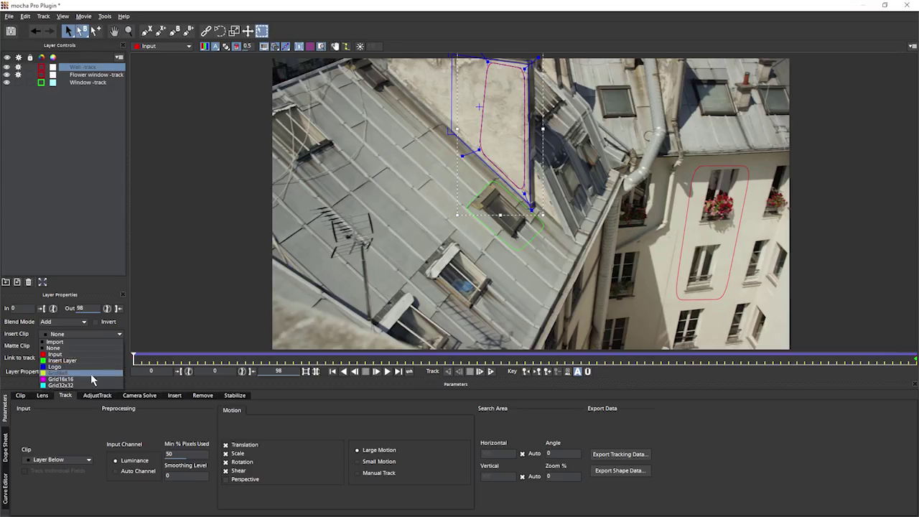
{"action": "left_click", "coordinate": [75, 330]}
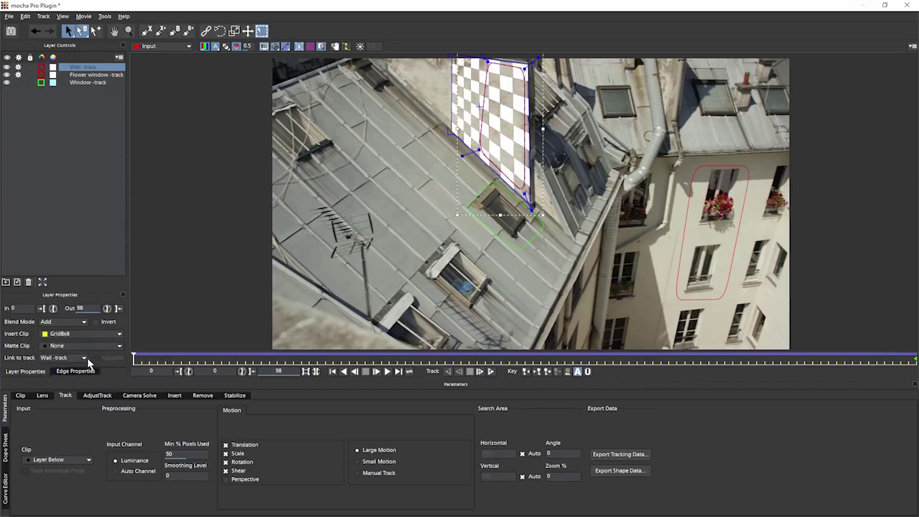
{"action": "left_click", "coordinate": [94, 75]}
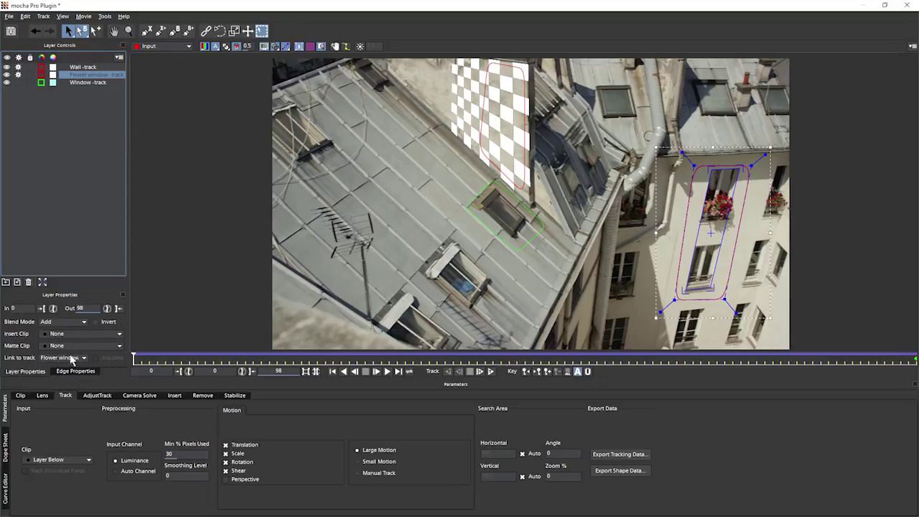
{"action": "left_click", "coordinate": [72, 357]}
{"action": "left_click", "coordinate": [71, 367]}
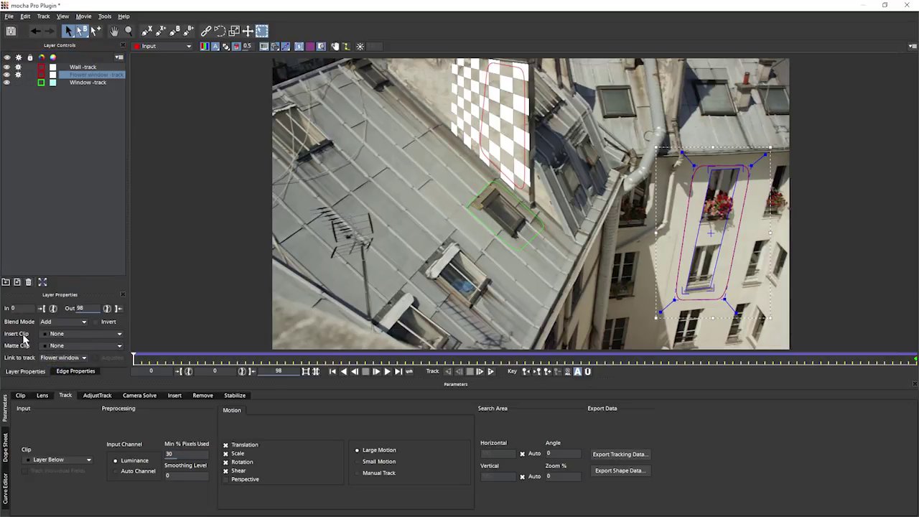
{"action": "left_click", "coordinate": [72, 336]}
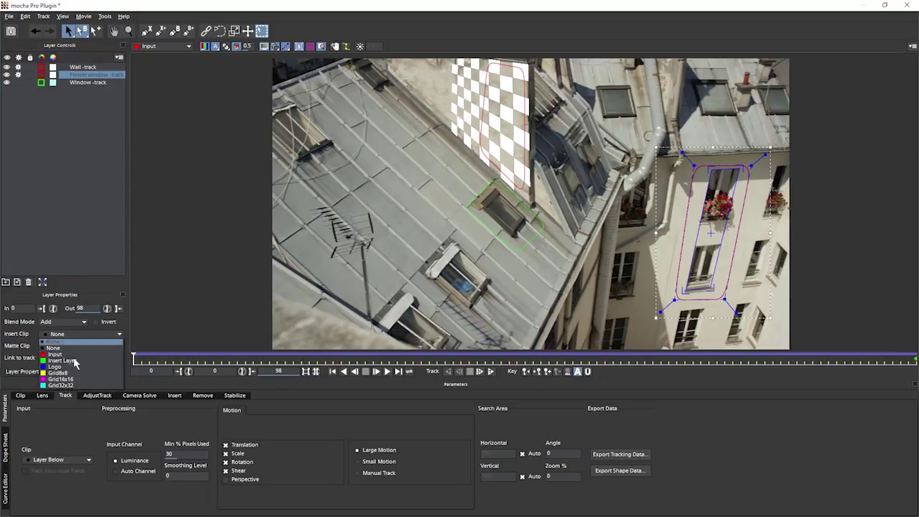
{"action": "left_click", "coordinate": [77, 367]}
{"action": "left_click", "coordinate": [77, 335]}
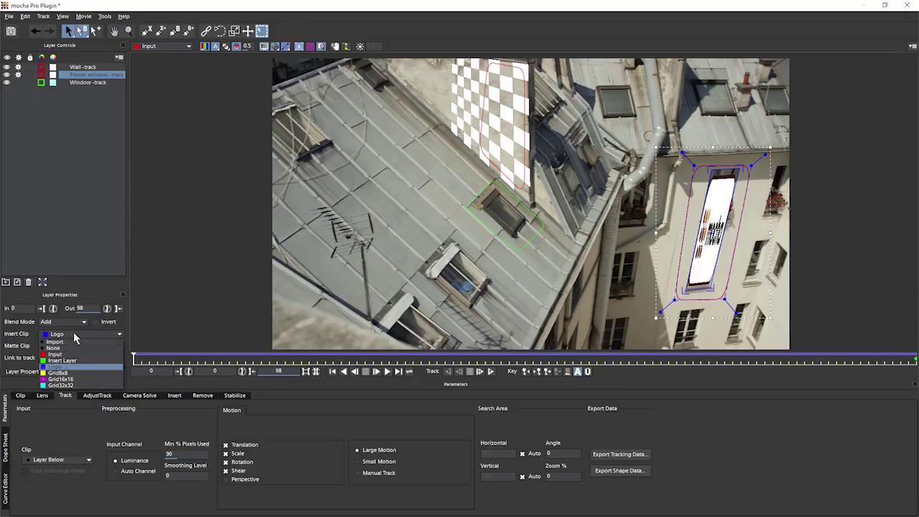
{"action": "left_click", "coordinate": [72, 381]}
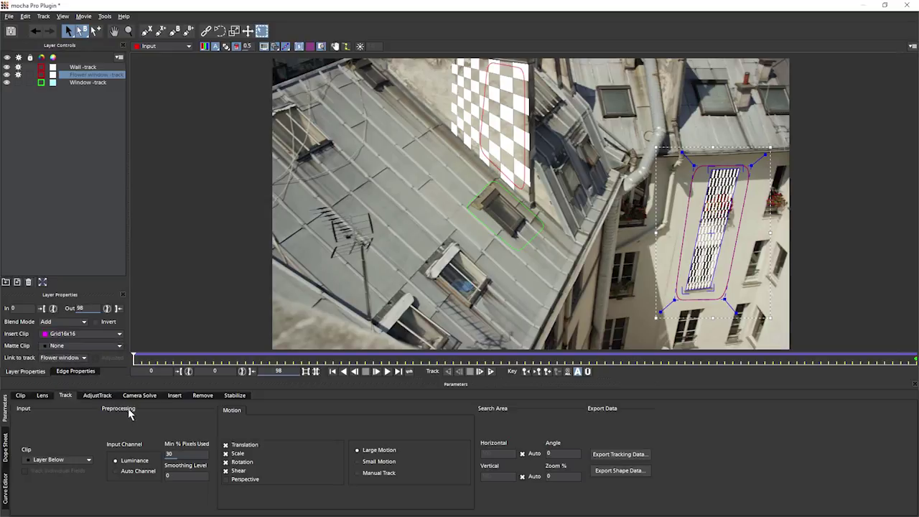
Set the Window -track layer's insert clip to Logo
{"action": "left_click", "coordinate": [80, 83]}
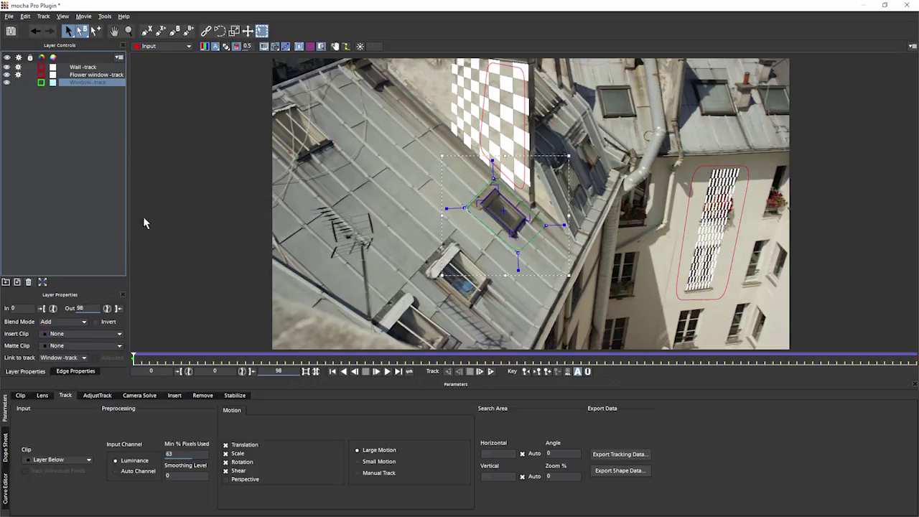
{"action": "left_click", "coordinate": [72, 334]}
{"action": "left_click", "coordinate": [78, 366]}
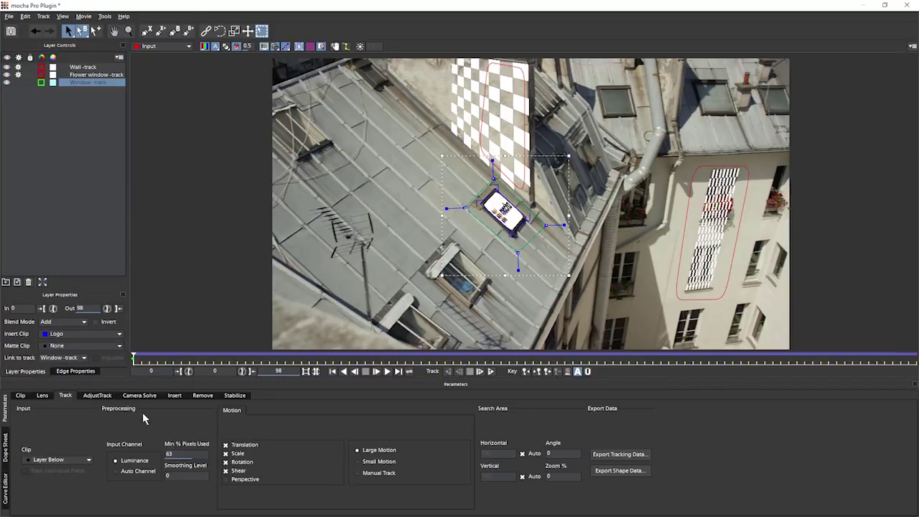
Hide the layer outlines and play the clip to watch the Logo and grid inserts
{"action": "left_click", "coordinate": [275, 46]}
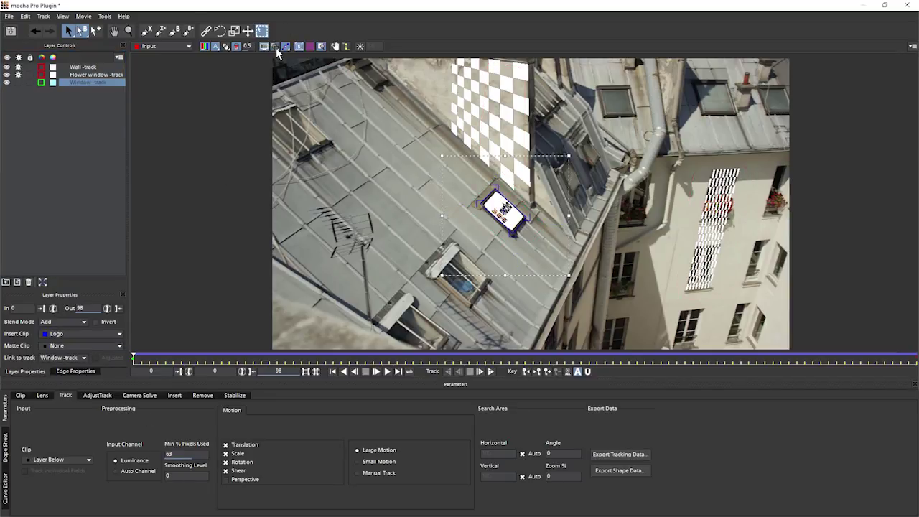
{"action": "left_click", "coordinate": [387, 372]}
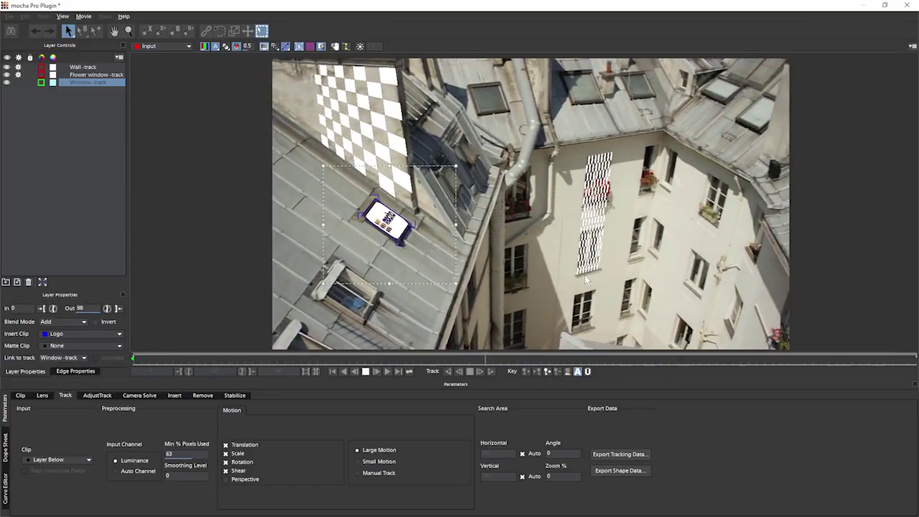
{"action": "key", "text": "space"}
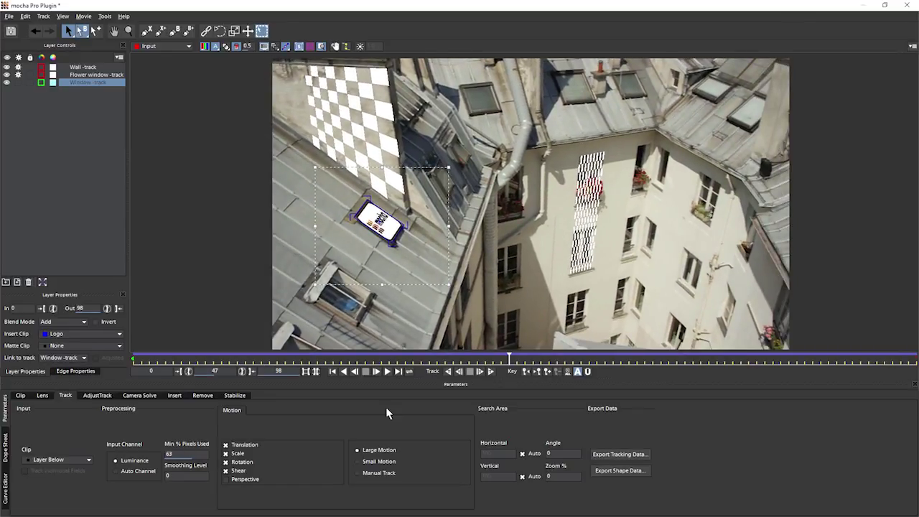